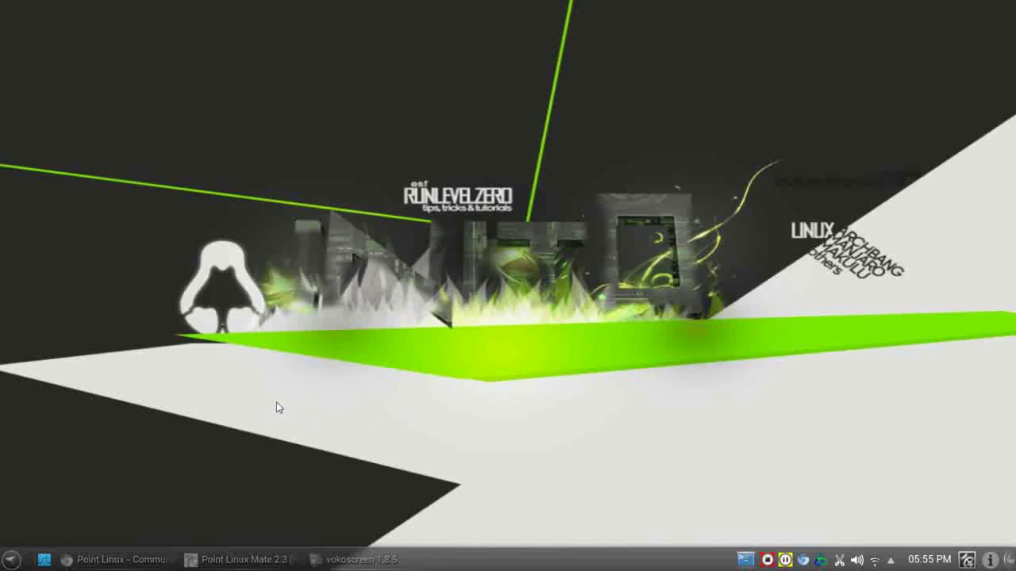
Bring the Point Linux Community page back and go to the pointlinux.org home page.
click(114, 560)
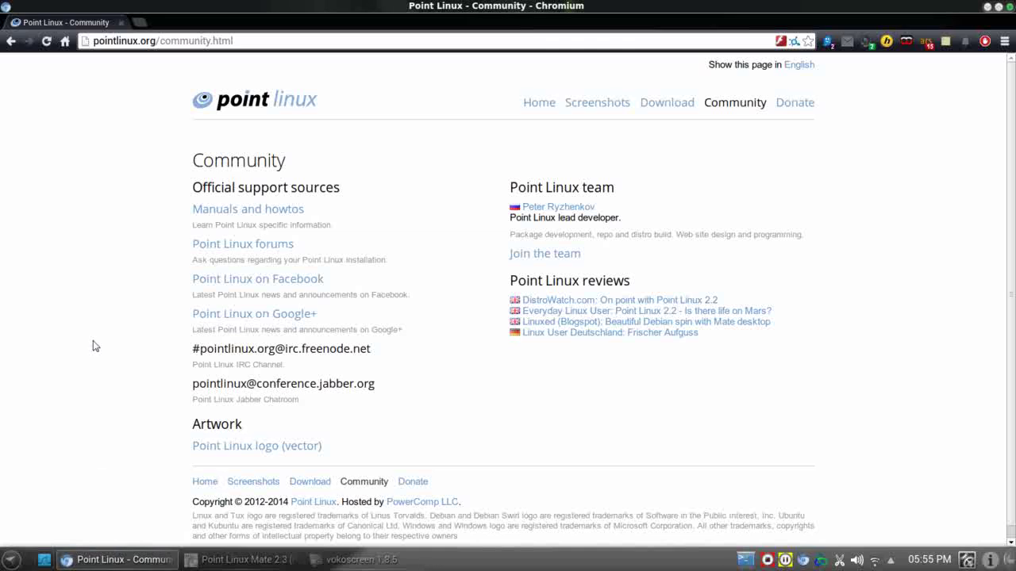
click(529, 102)
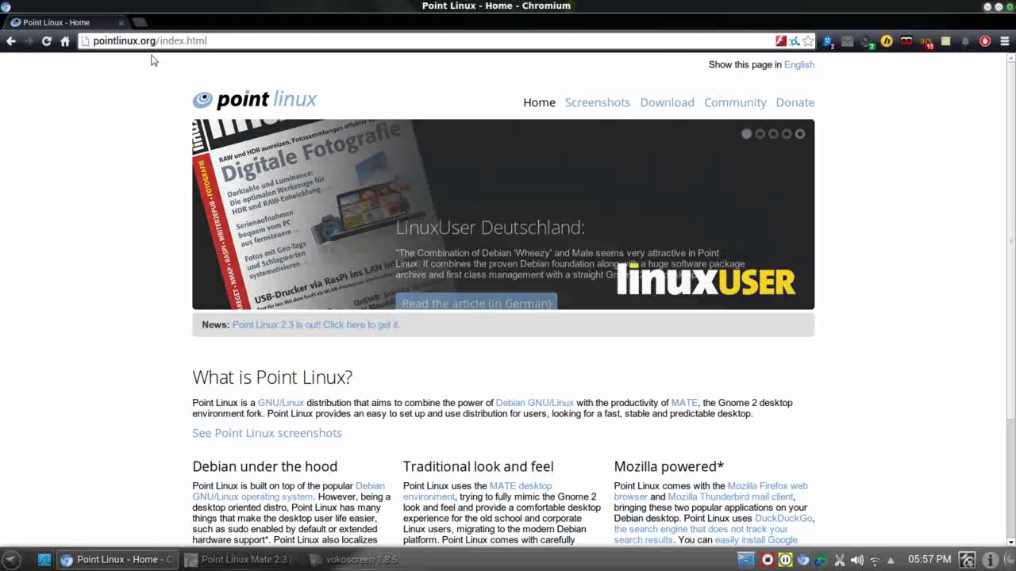
Return to the Community page, scroll through the Point Linux forums index, and close the forum tab.
click(730, 105)
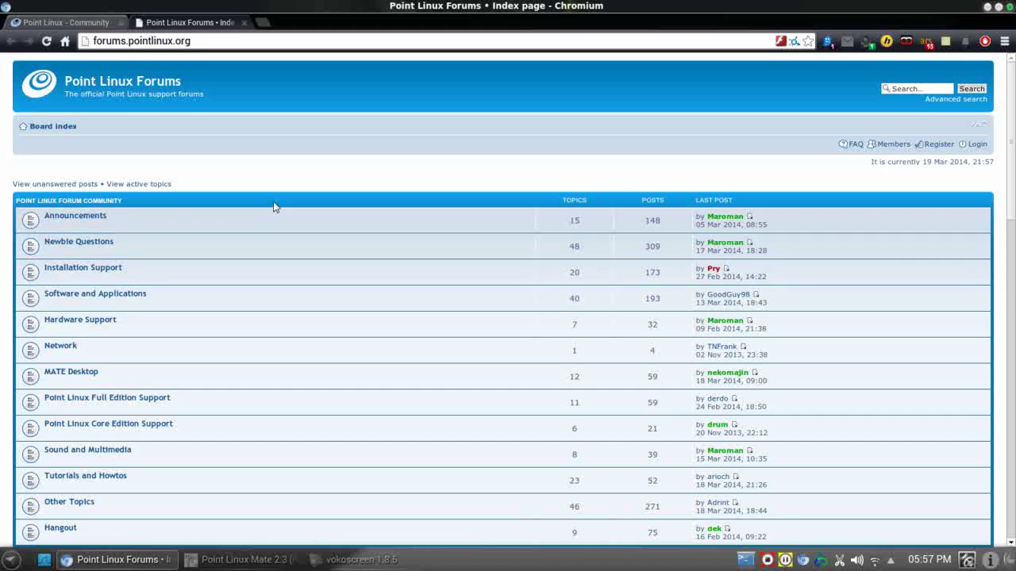
scroll(273, 206, down, 10)
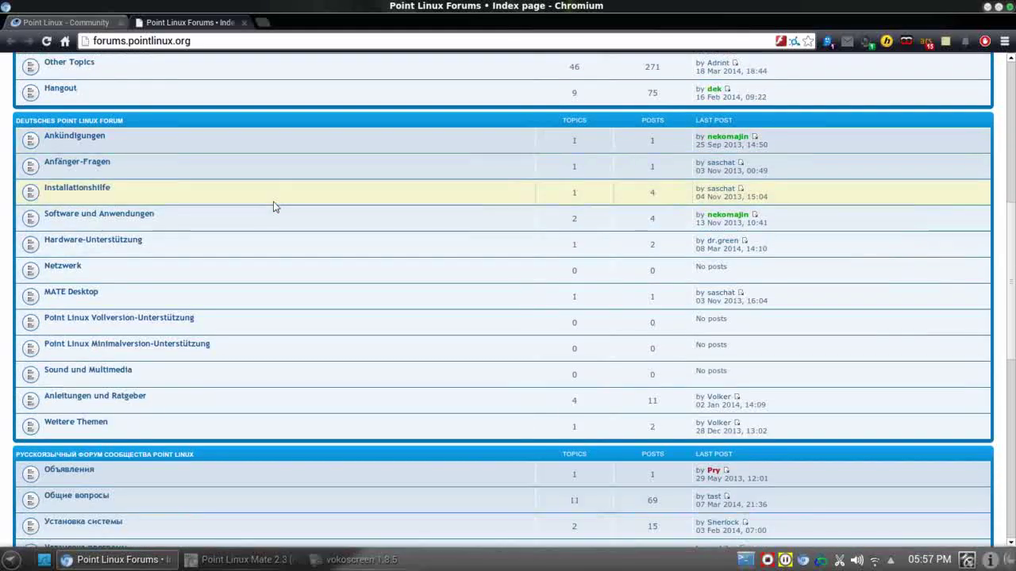
scroll(273, 207, down, 9)
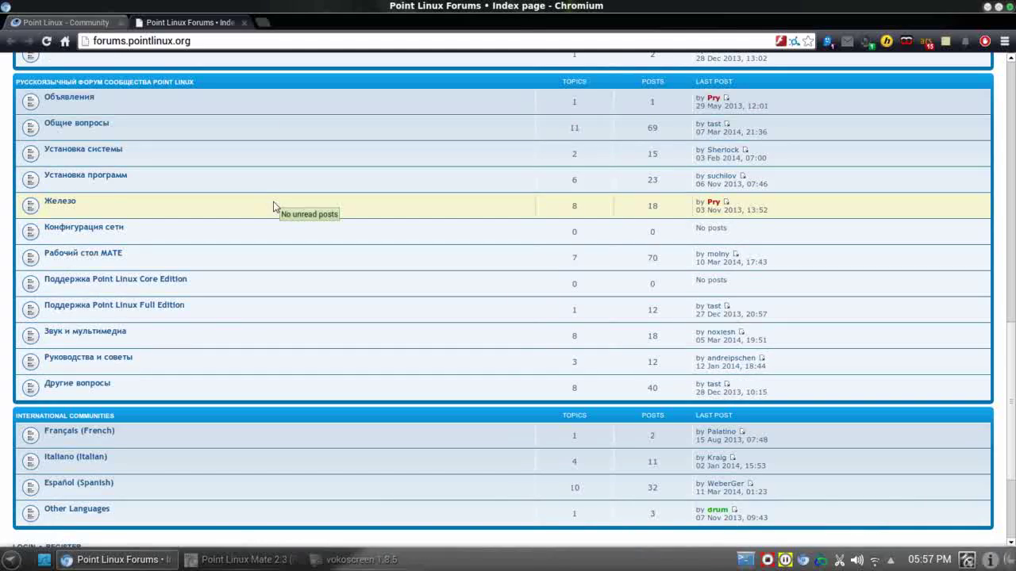
scroll(273, 206, up, 20)
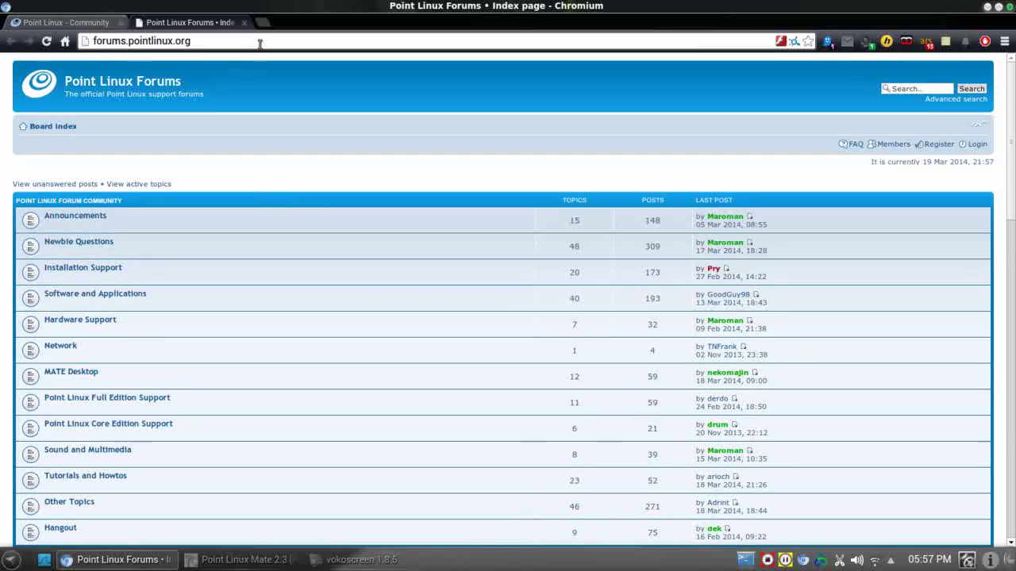
click(244, 22)
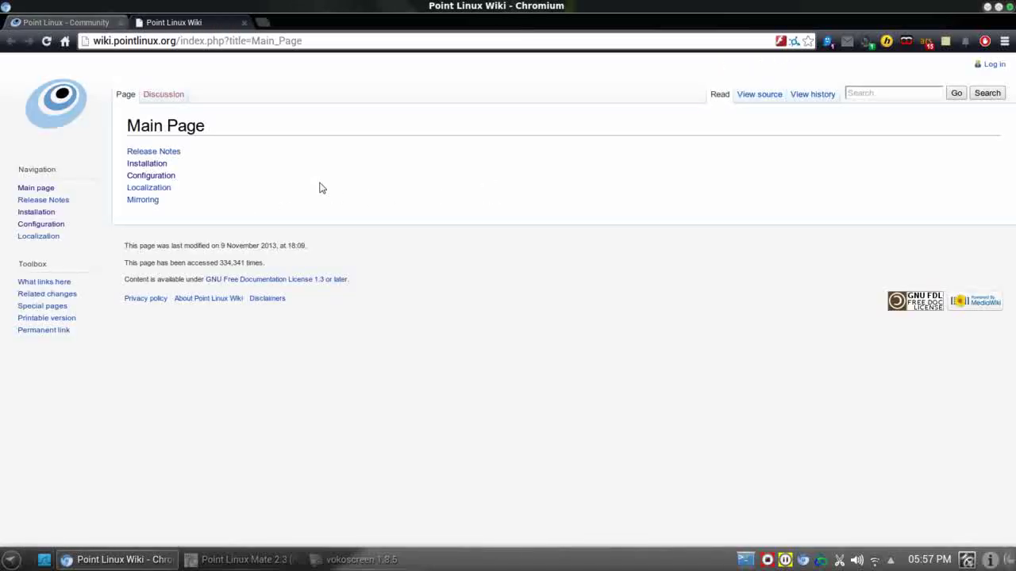
Glance at the wiki Configuration page, then open 'Read Point Linux 2.3 release notes' from the home page.
click(152, 175)
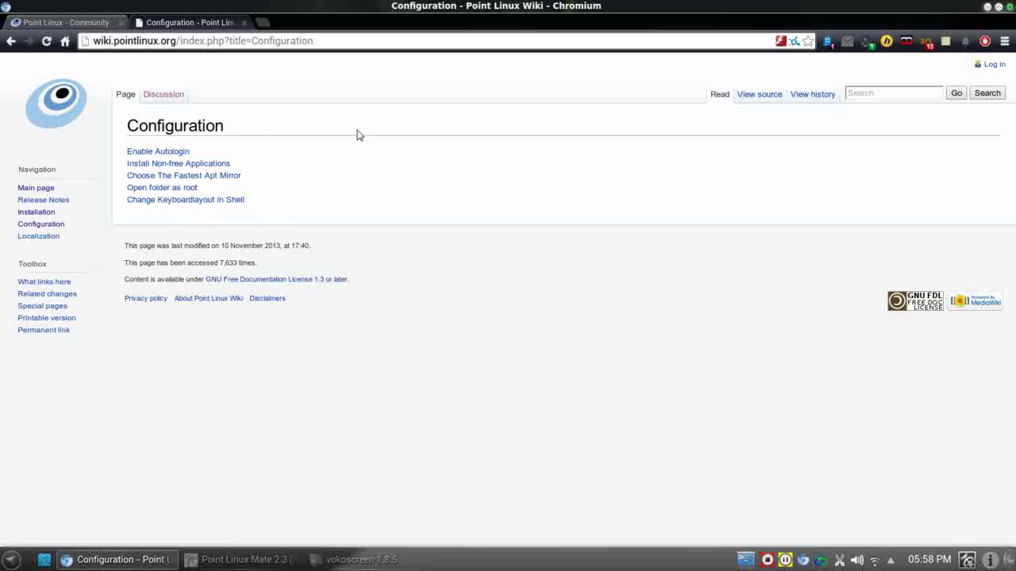
click(245, 23)
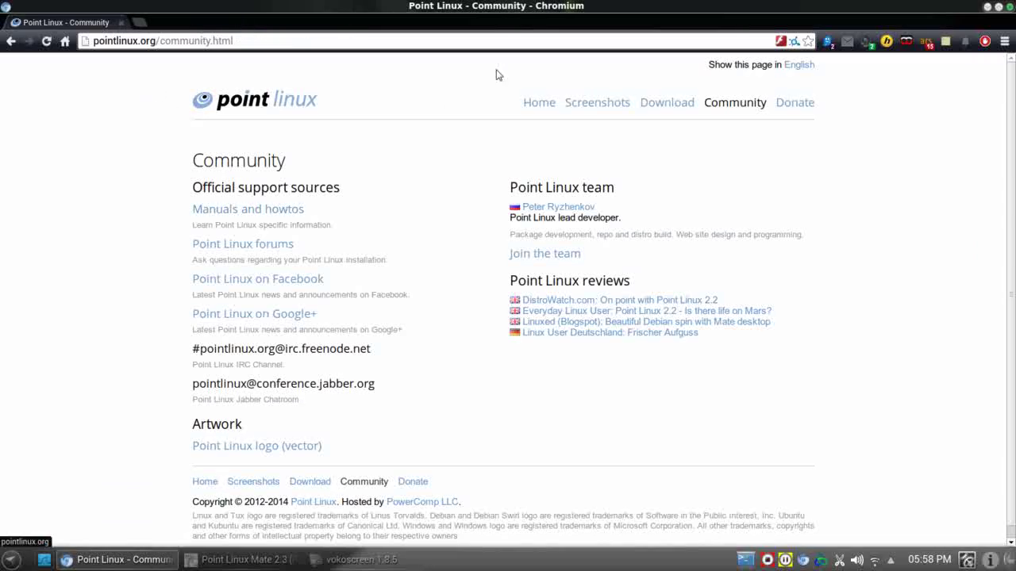
click(539, 104)
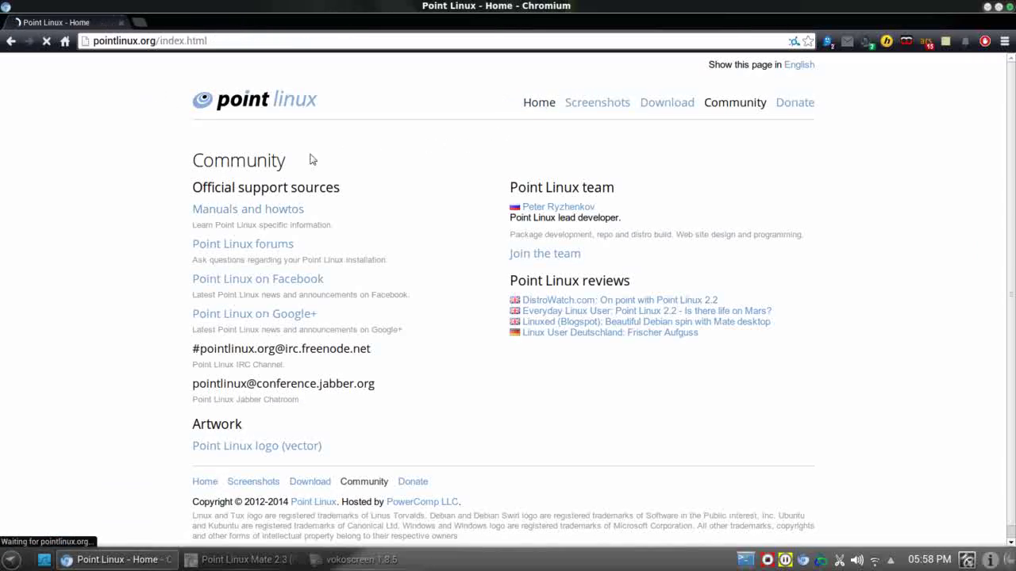
scroll(140, 176, down, 3)
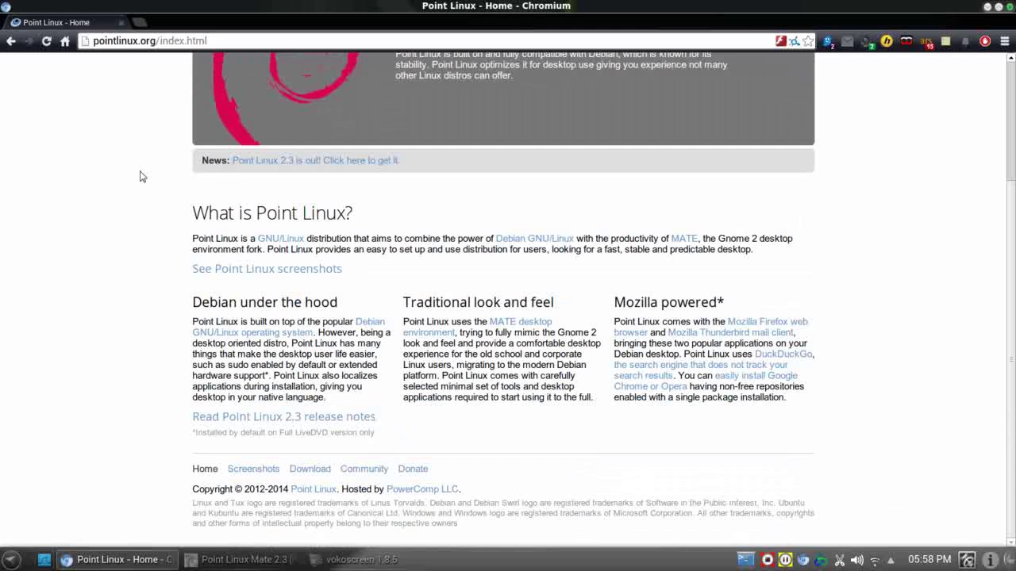
click(198, 420)
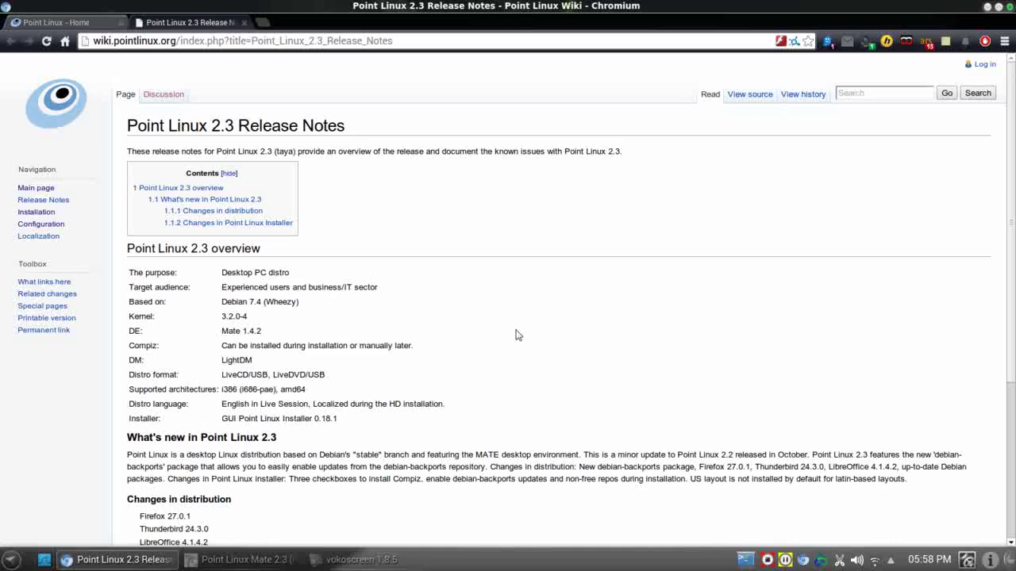
scroll(516, 335, down, 1)
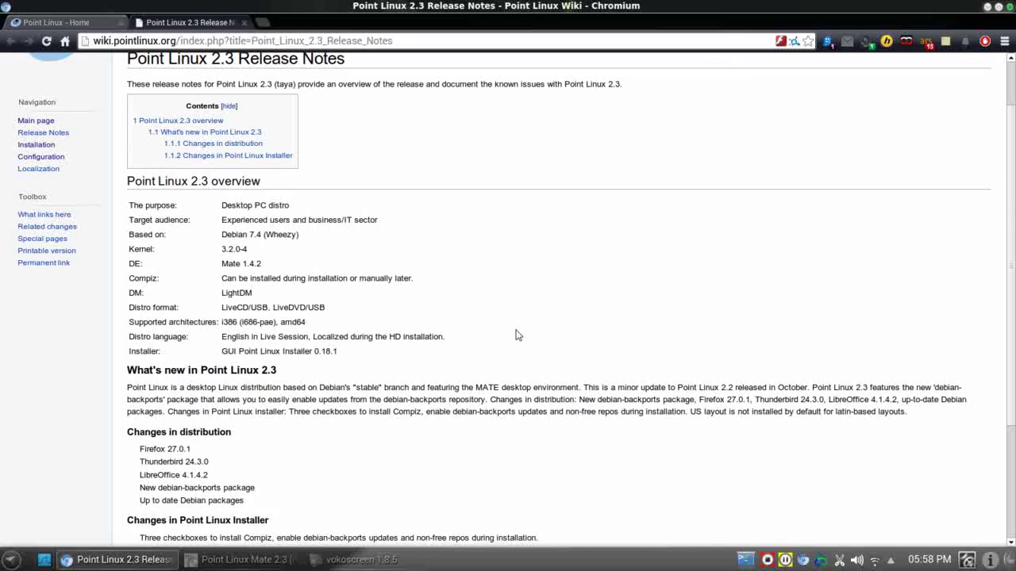
scroll(516, 335, down, 1)
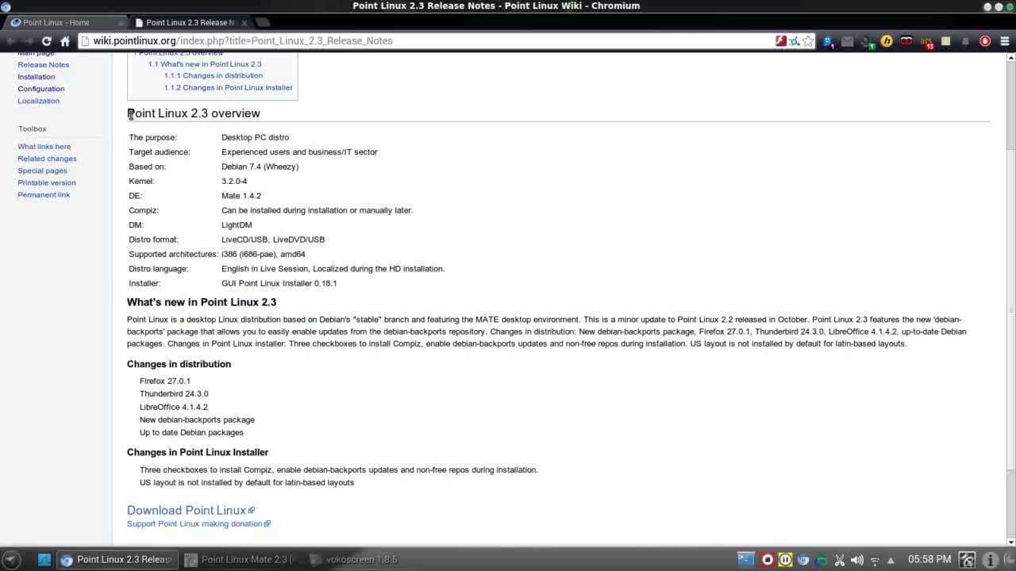
drag(127, 113, 258, 109)
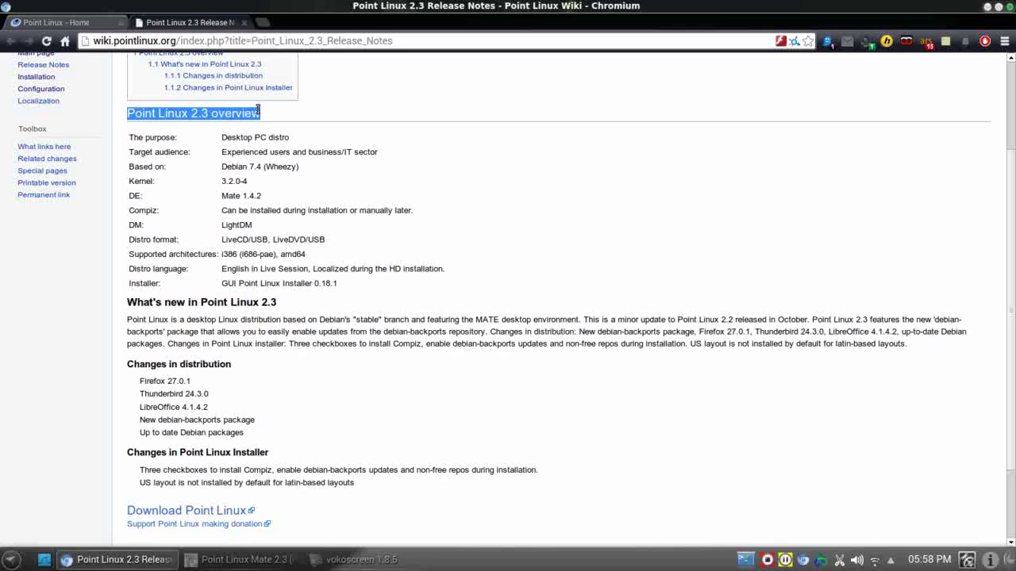
click(292, 165)
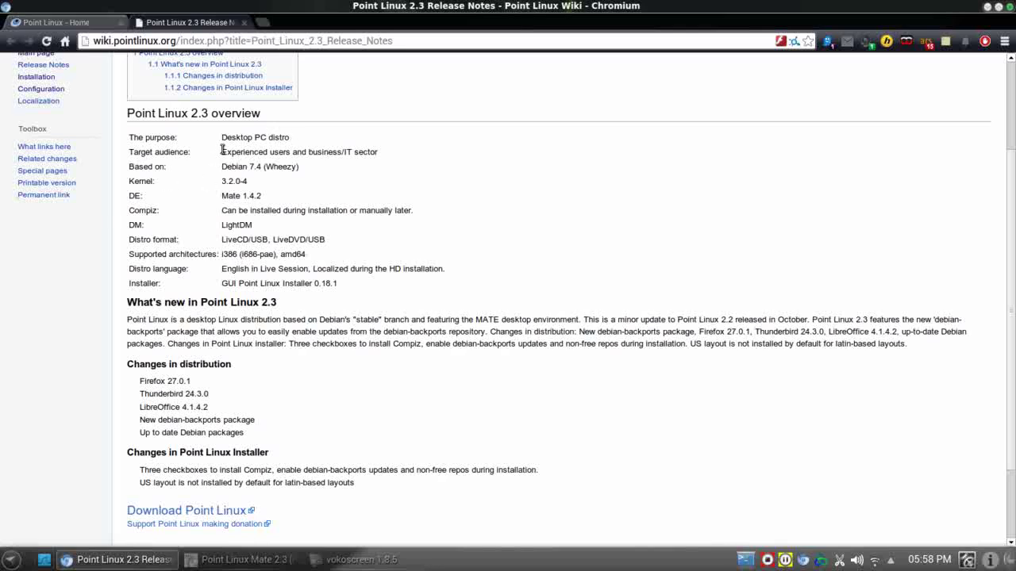
drag(221, 152, 383, 151)
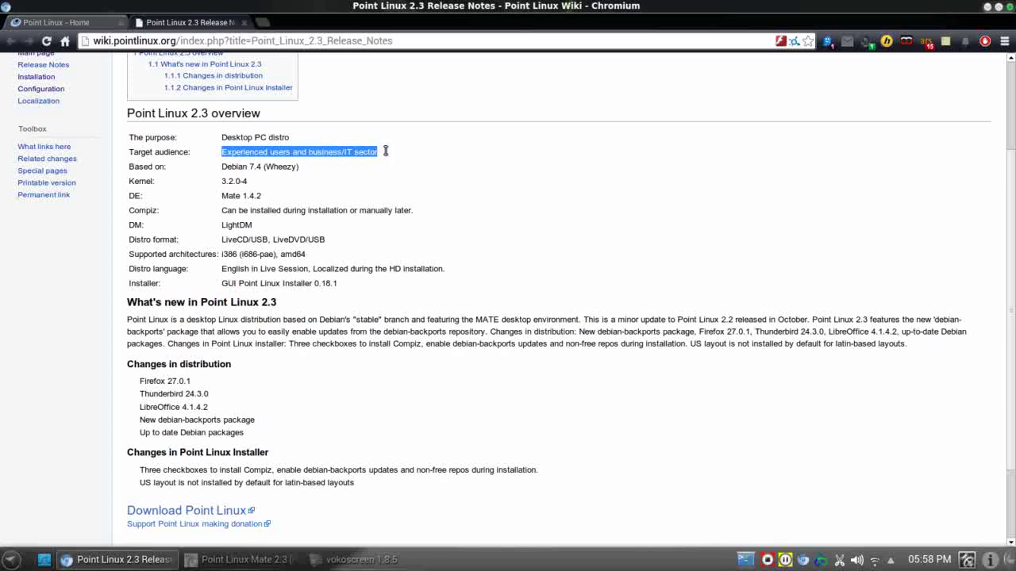
click(385, 152)
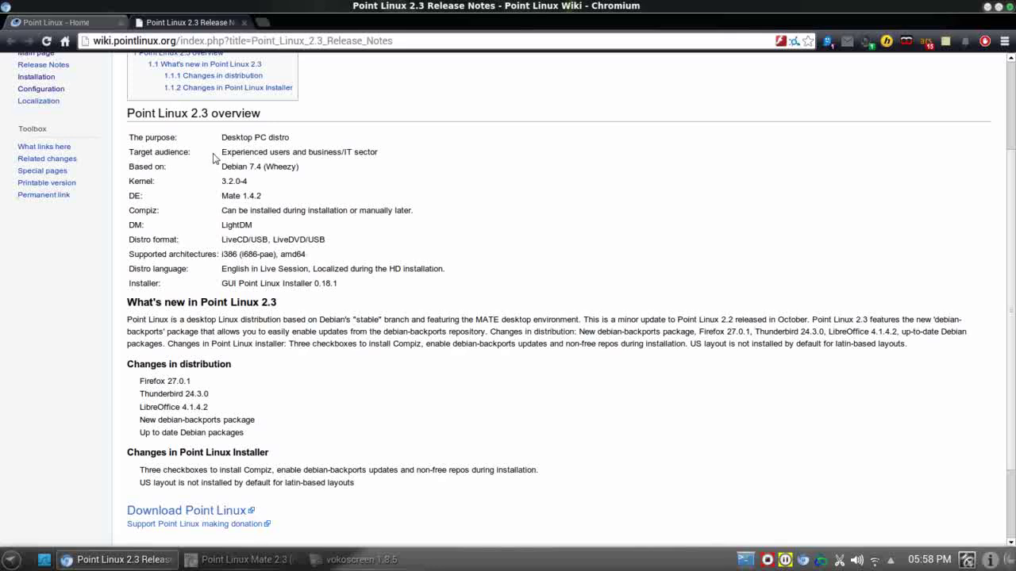
drag(220, 153, 381, 152)
click(382, 158)
drag(222, 151, 293, 152)
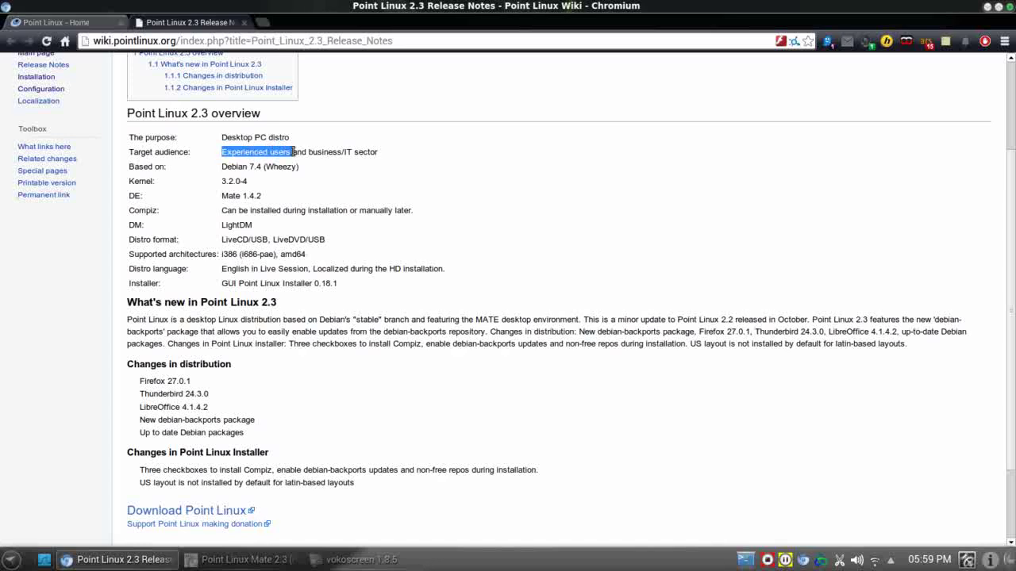
click(294, 152)
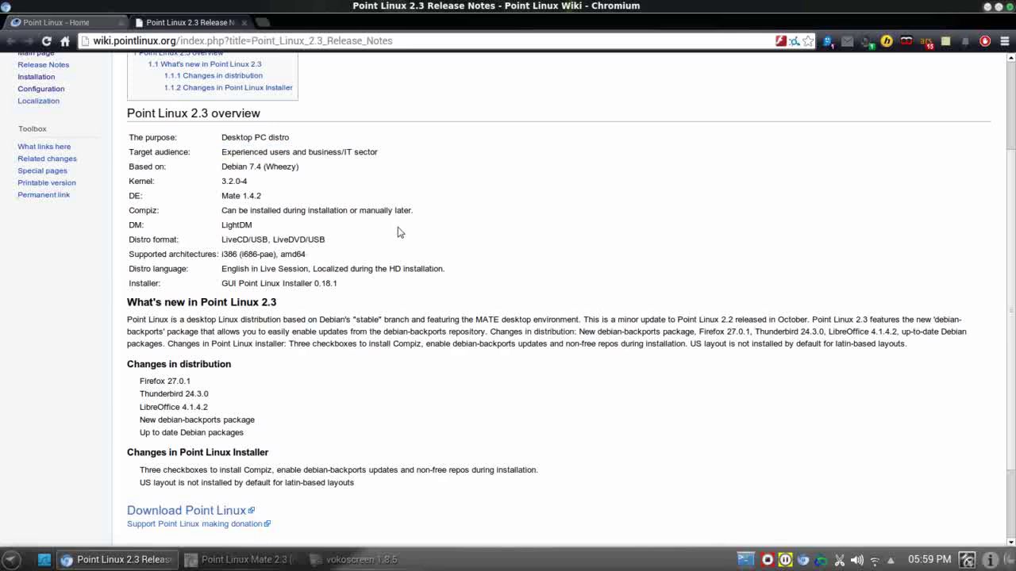
drag(223, 167, 313, 173)
click(314, 174)
drag(264, 166, 298, 168)
click(299, 169)
drag(225, 197, 265, 198)
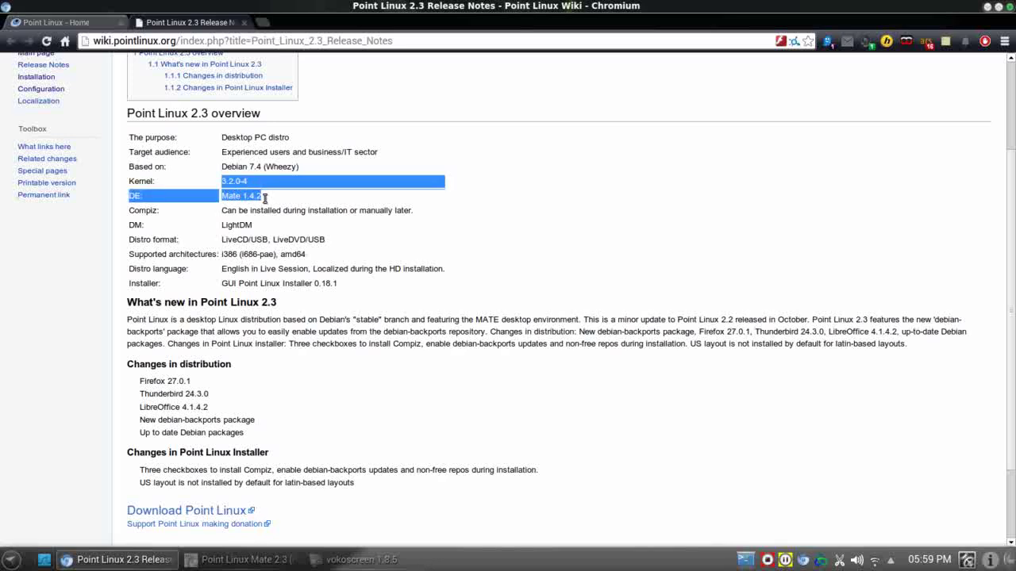
click(265, 199)
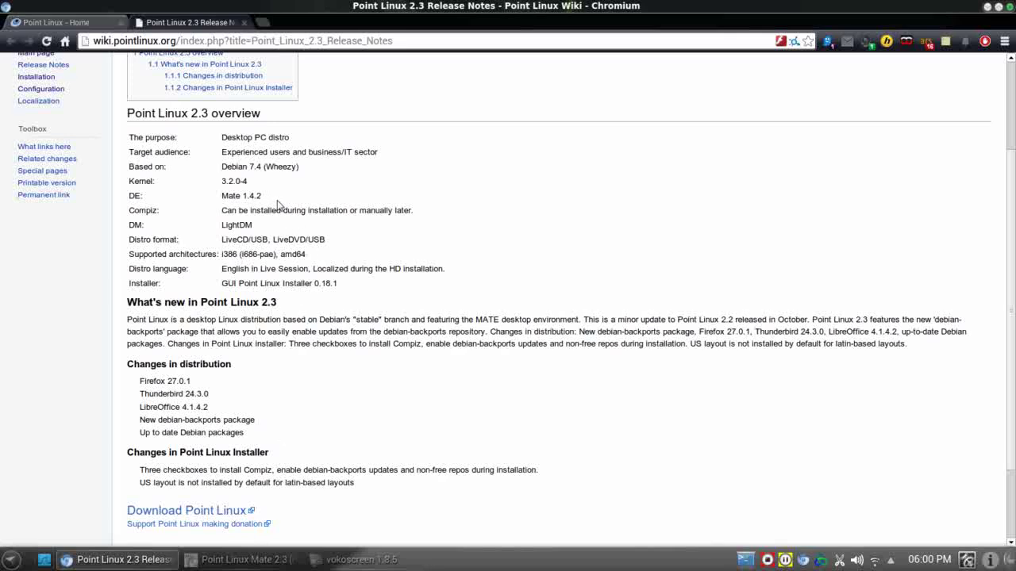
drag(223, 196, 259, 197)
Switch to the Point Linux Mate 2.3 virtual machine and unlock it with the account password.
click(274, 205)
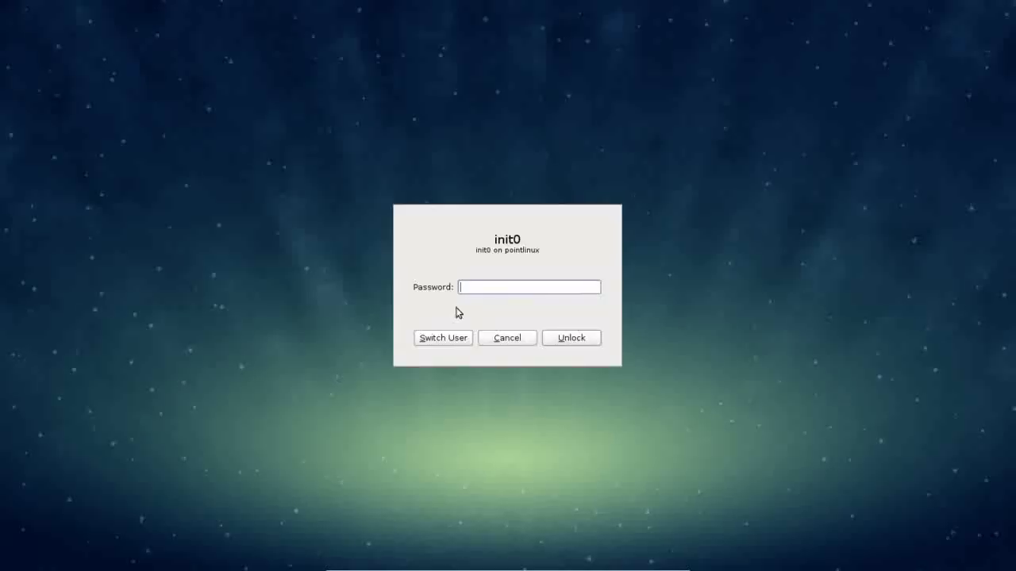
text(********)
key(Return)
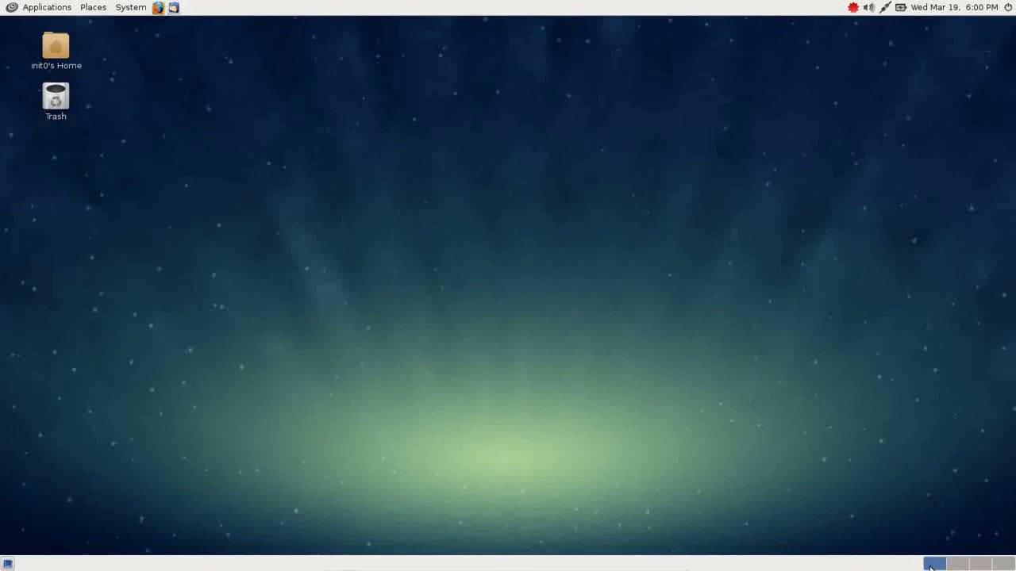
click(959, 564)
scroll(960, 564, down, 2)
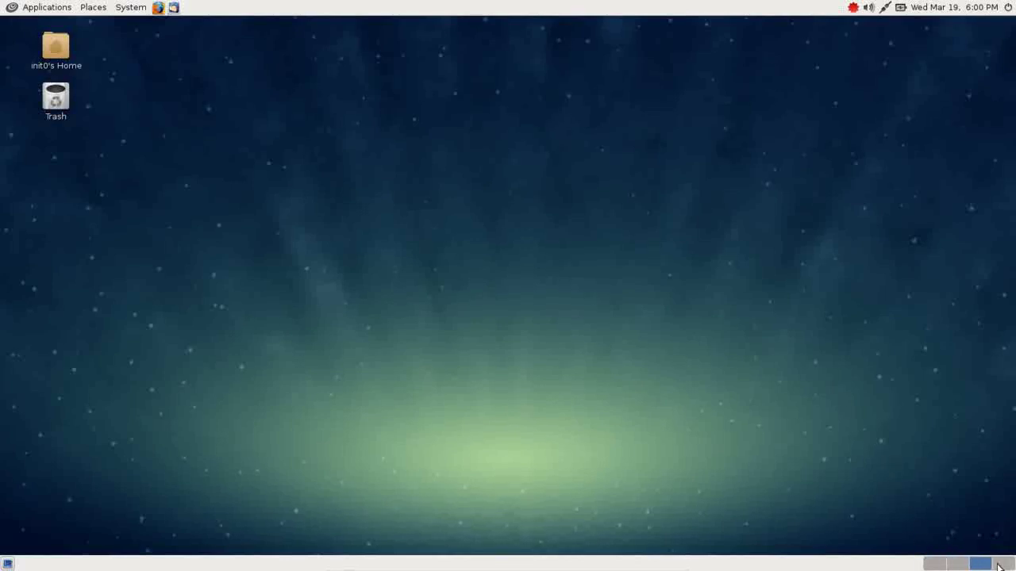
click(941, 566)
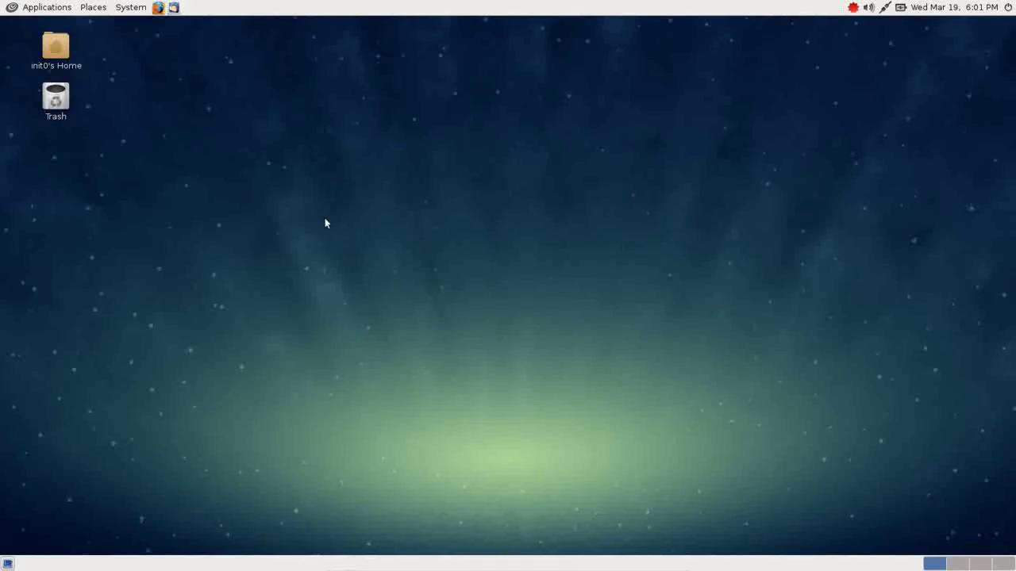
click(64, 51)
click(61, 97)
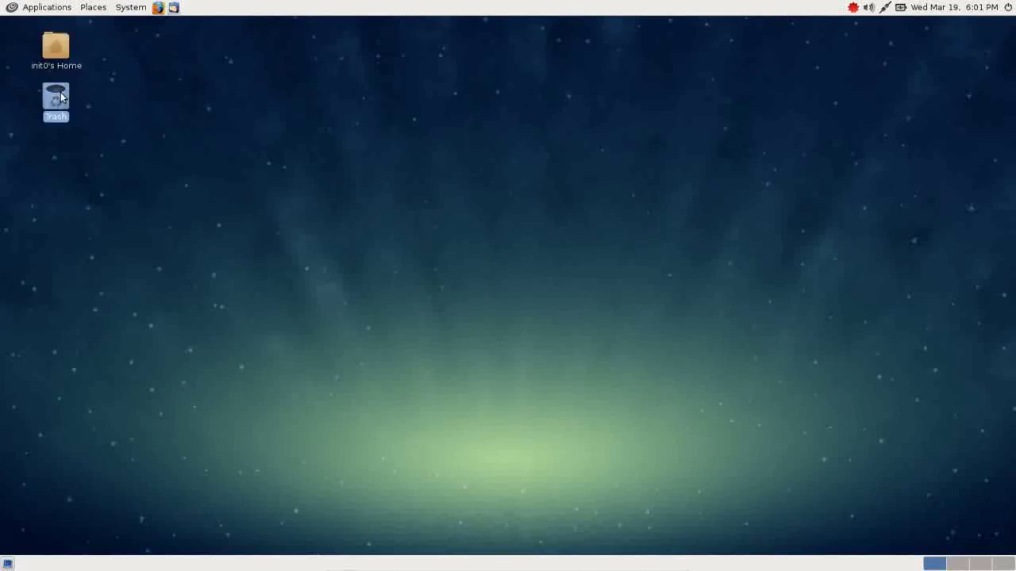
click(486, 269)
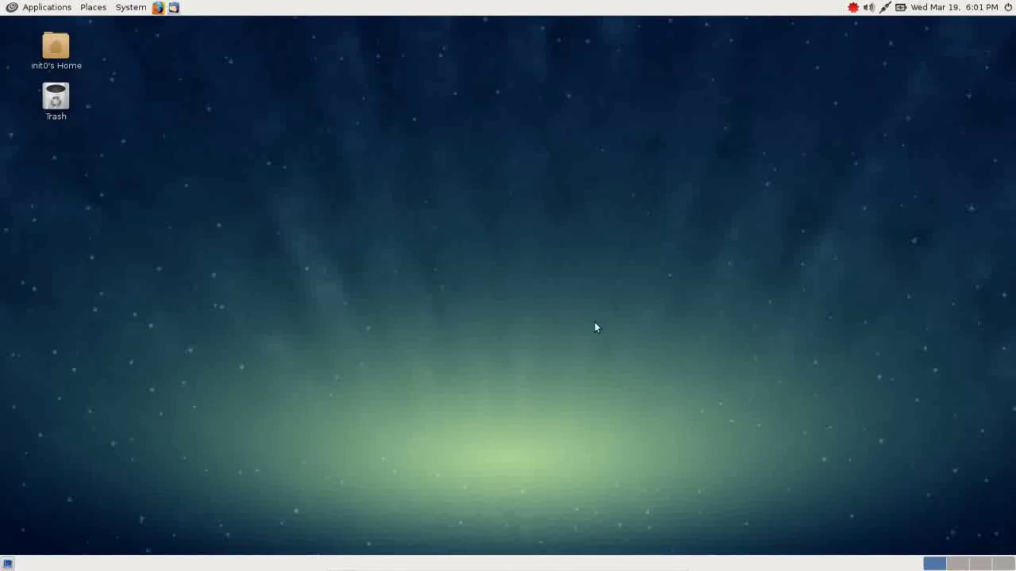
right_click(546, 149)
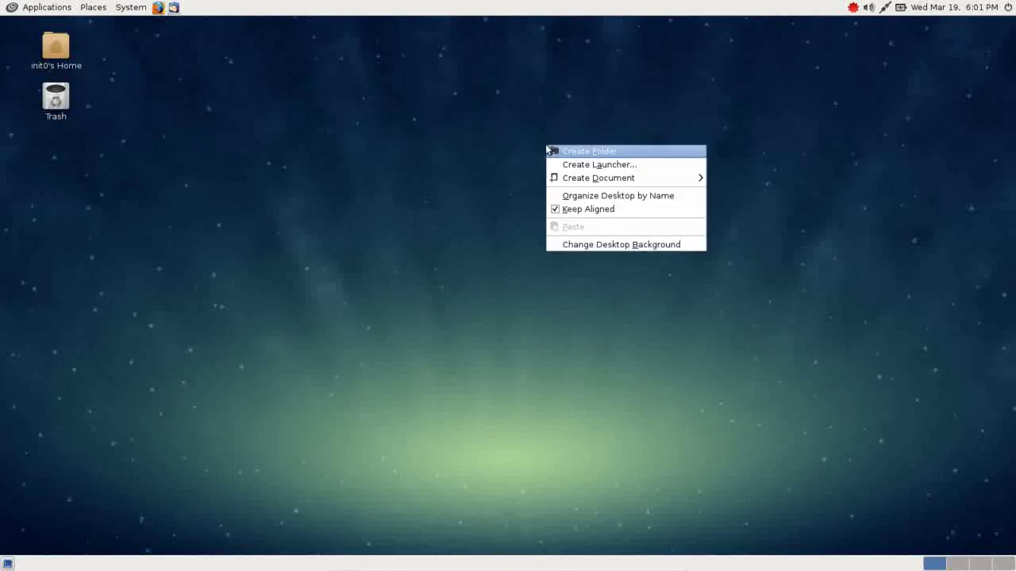
click(570, 246)
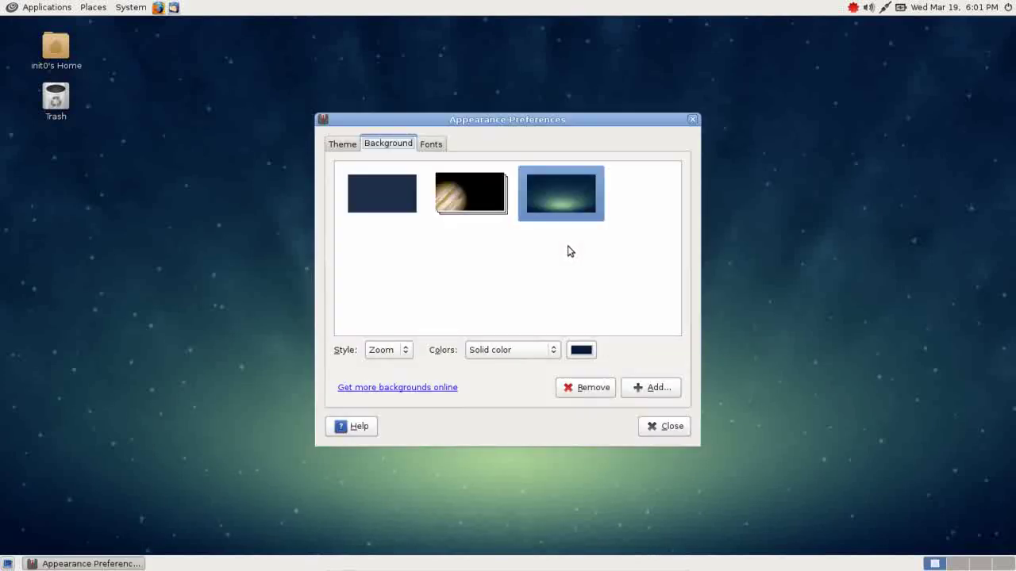
click(393, 192)
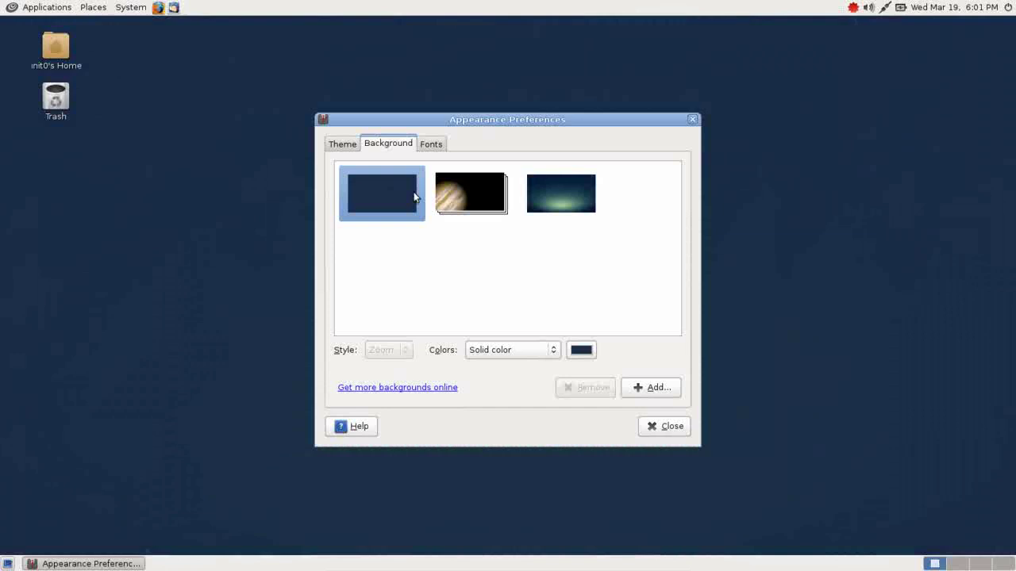
drag(522, 117, 338, 169)
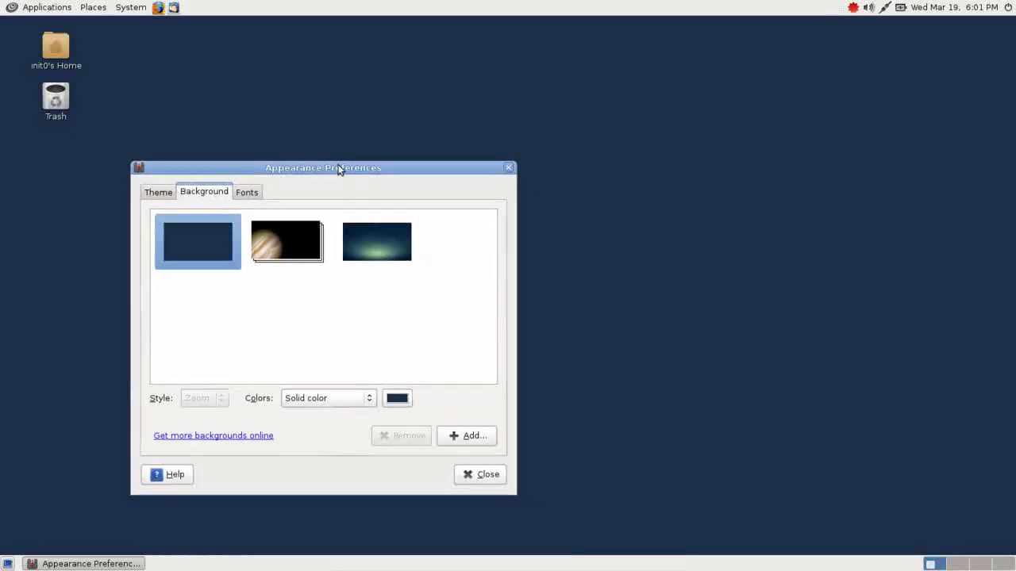
click(302, 245)
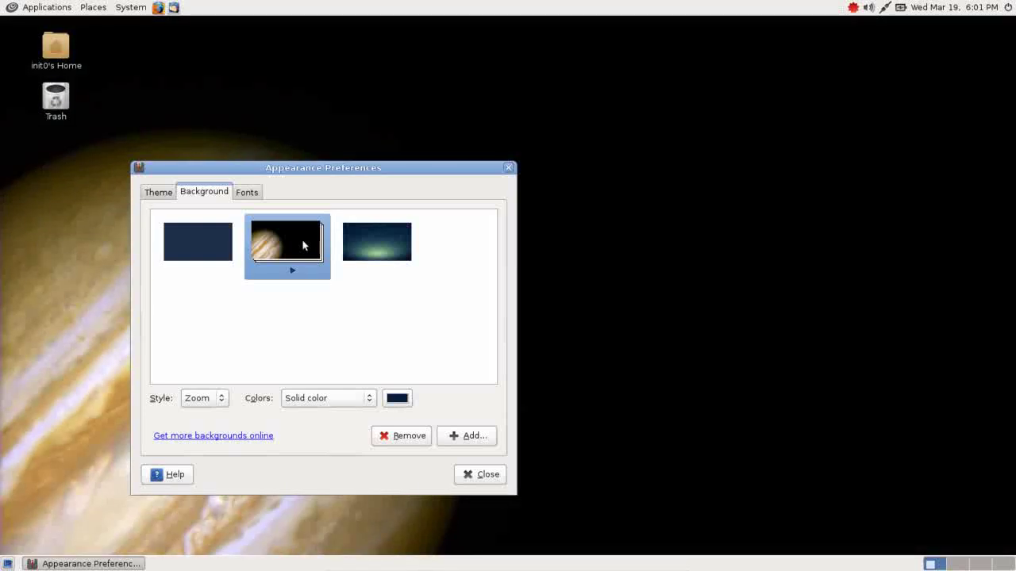
click(363, 248)
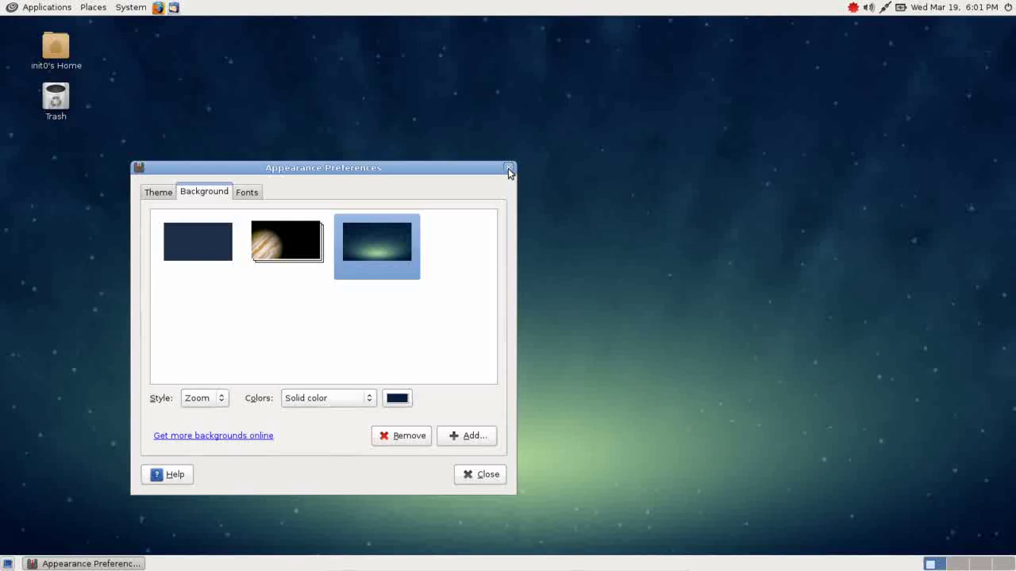
drag(371, 168, 555, 89)
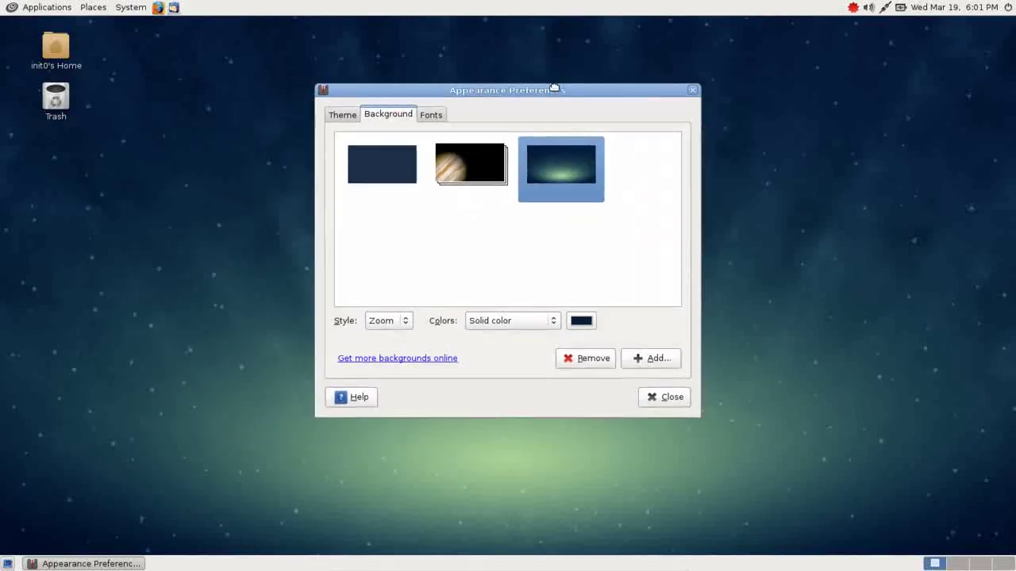
click(358, 123)
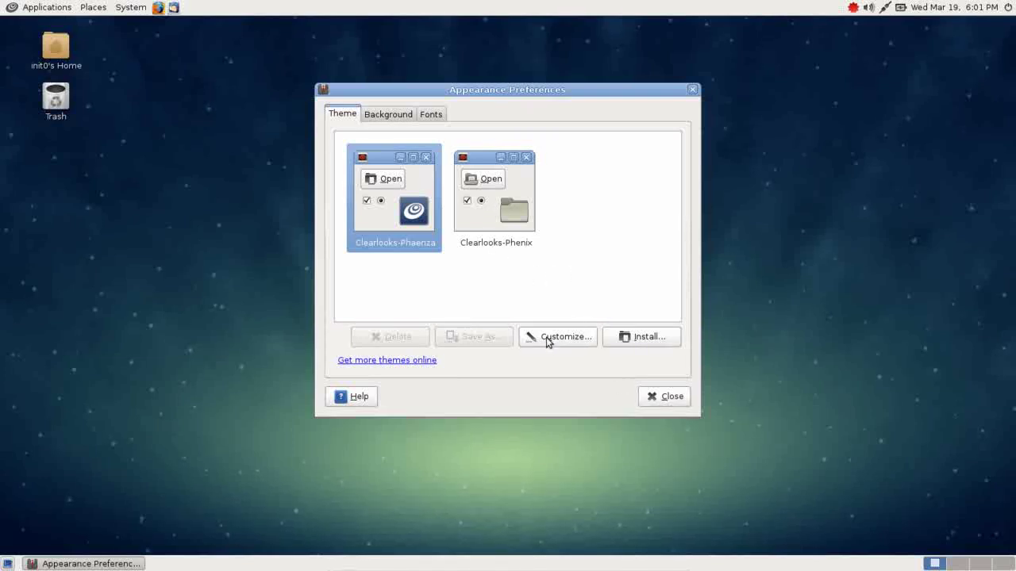
click(660, 398)
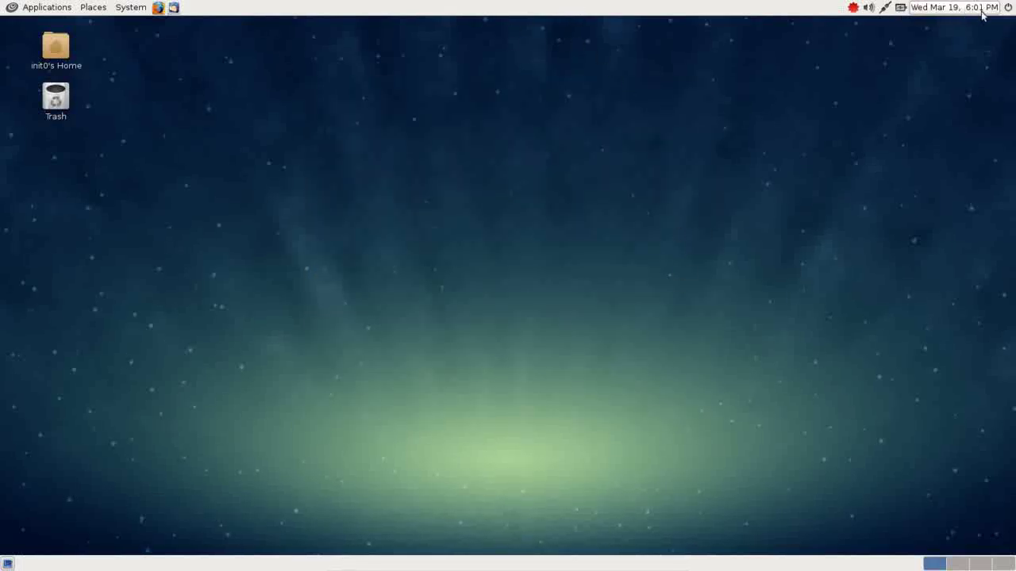
click(1010, 8)
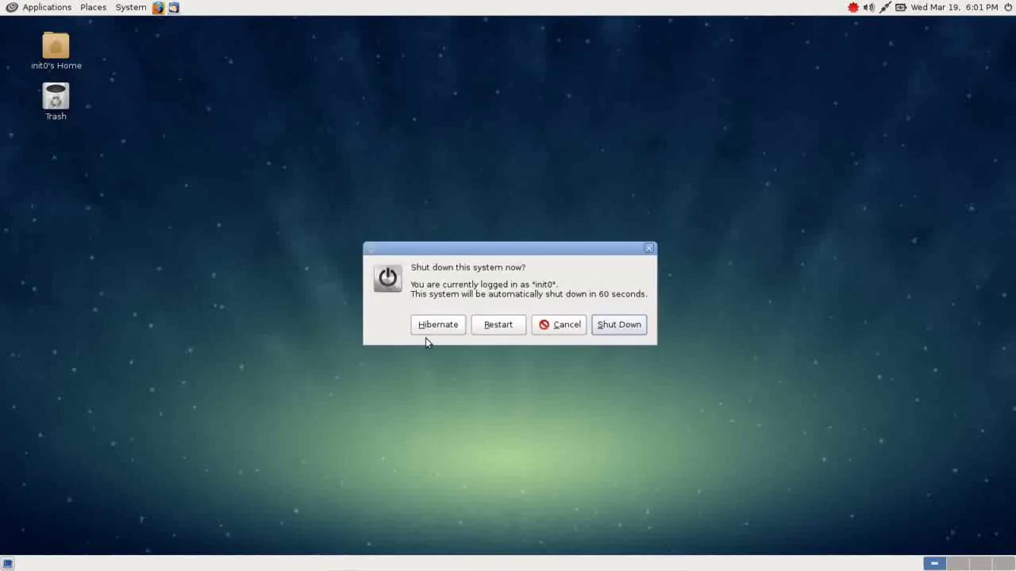
click(573, 331)
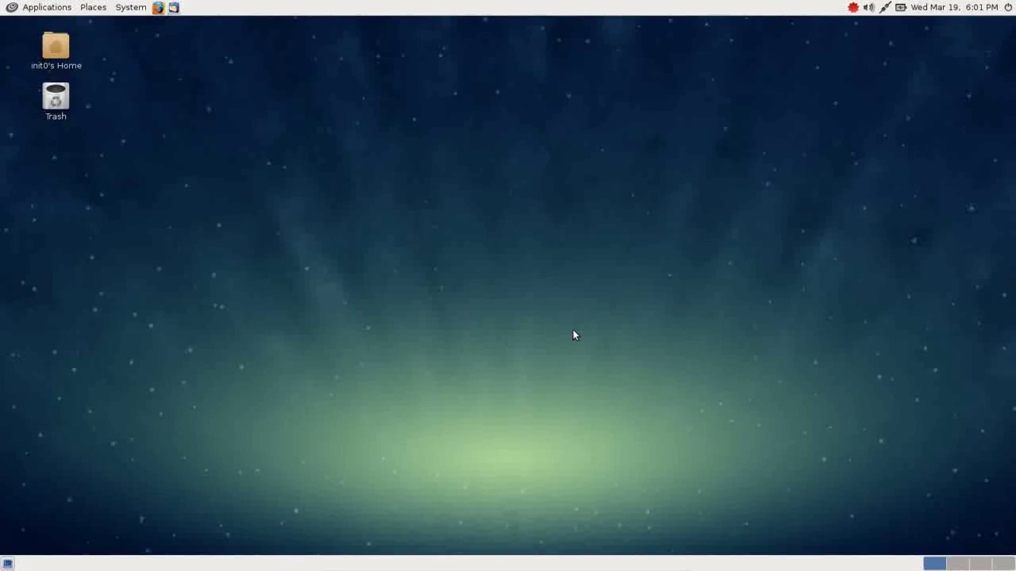
click(993, 8)
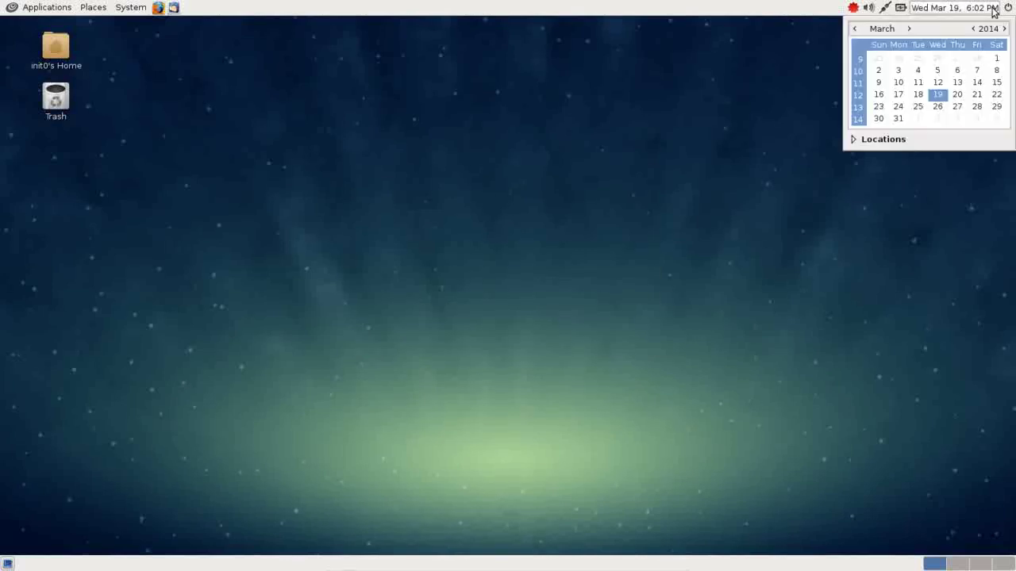
click(993, 8)
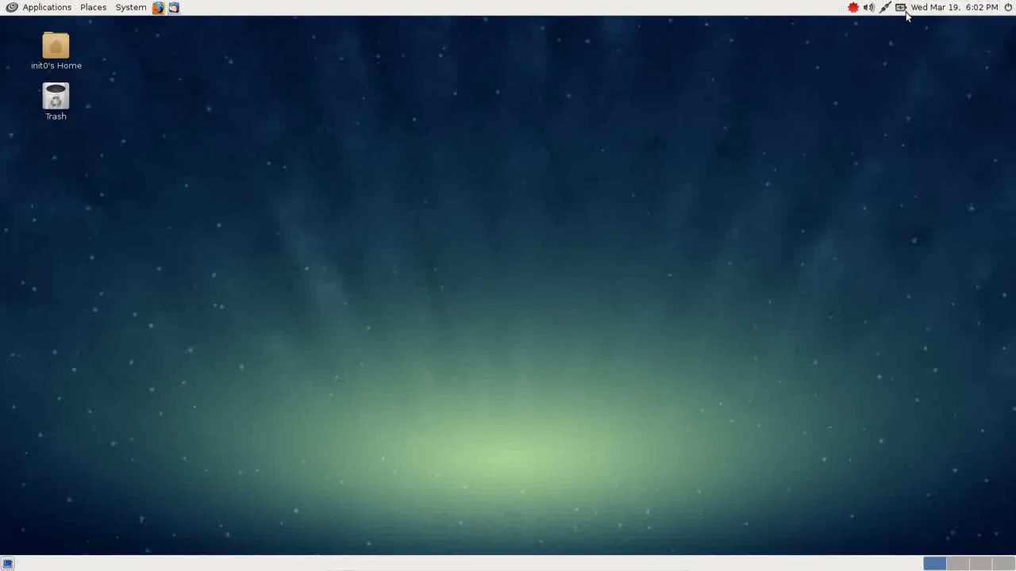
mouse_move(906, 14)
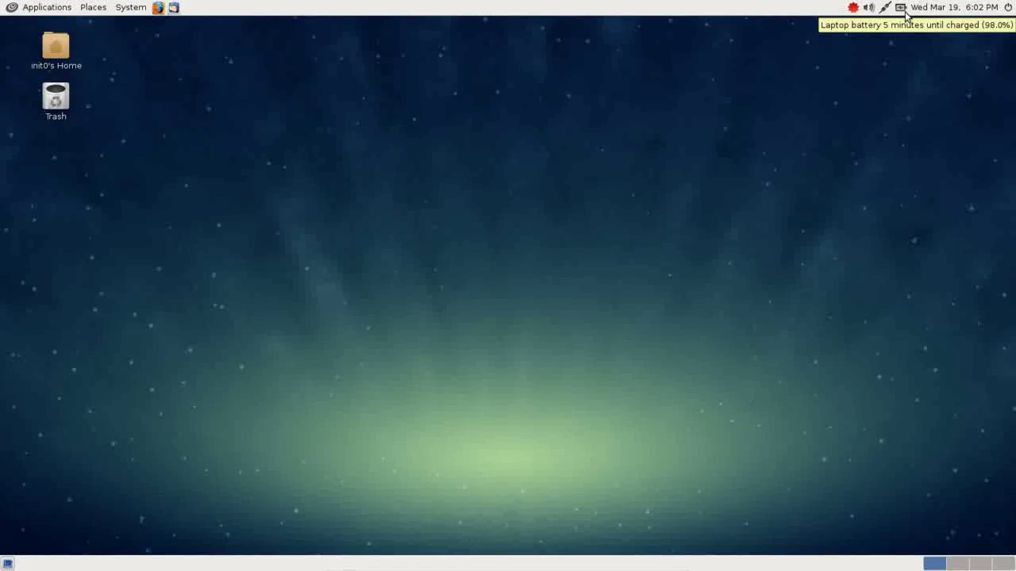
click(890, 9)
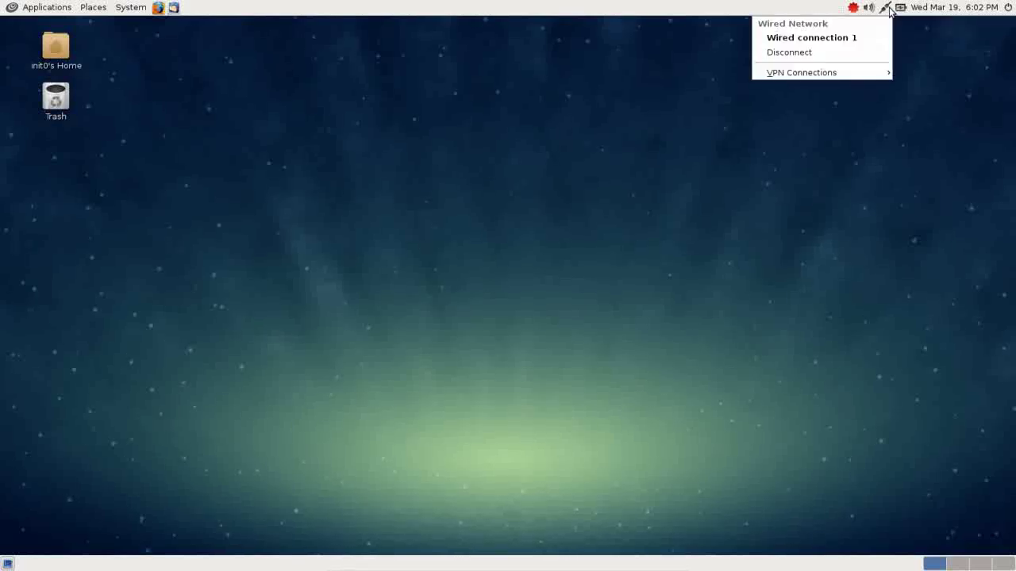
click(889, 10)
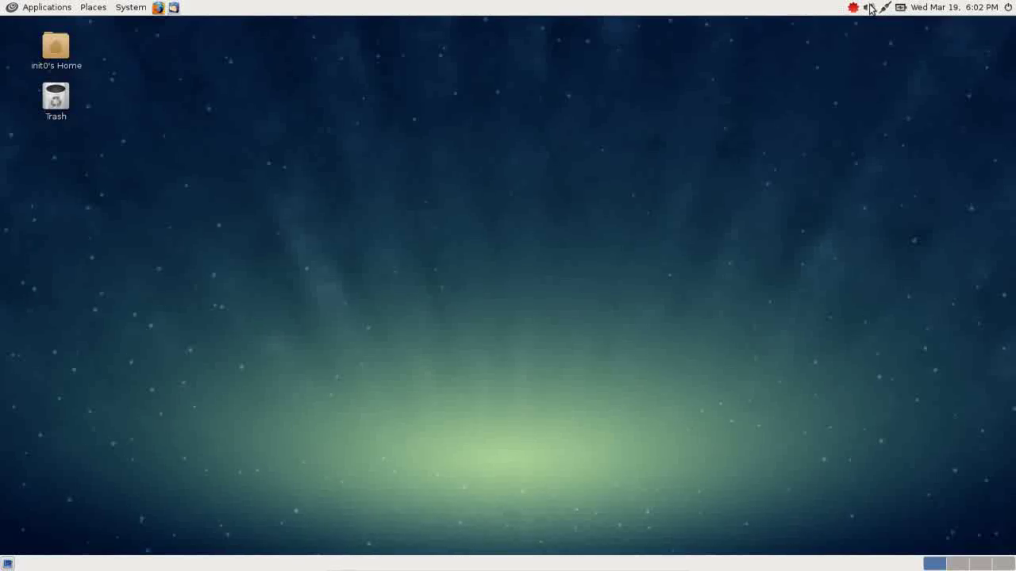
click(869, 8)
click(869, 7)
mouse_move(849, 9)
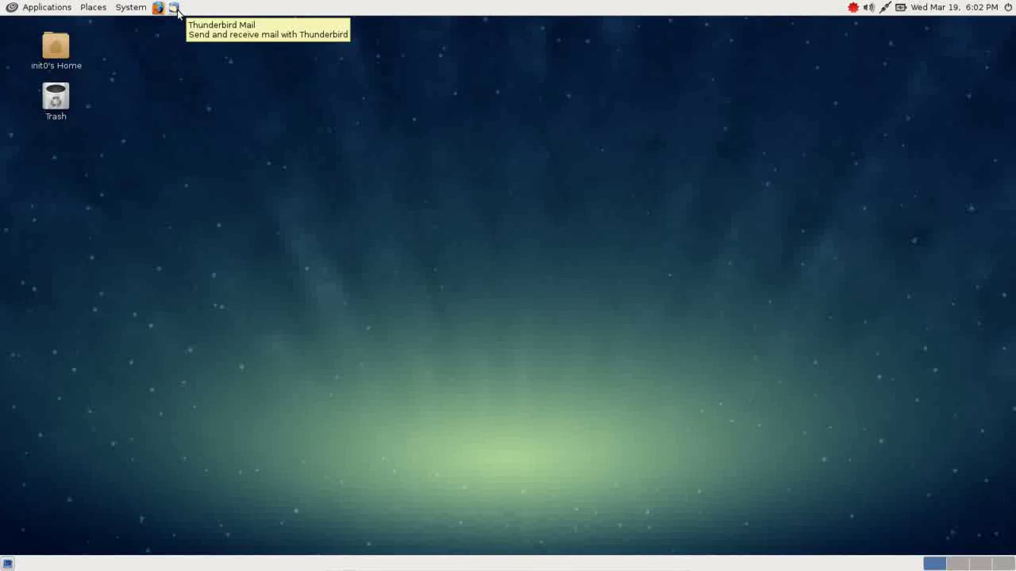
Browse System > Preferences, then show the System > Administration submenu with Synaptic Package Manager.
click(135, 11)
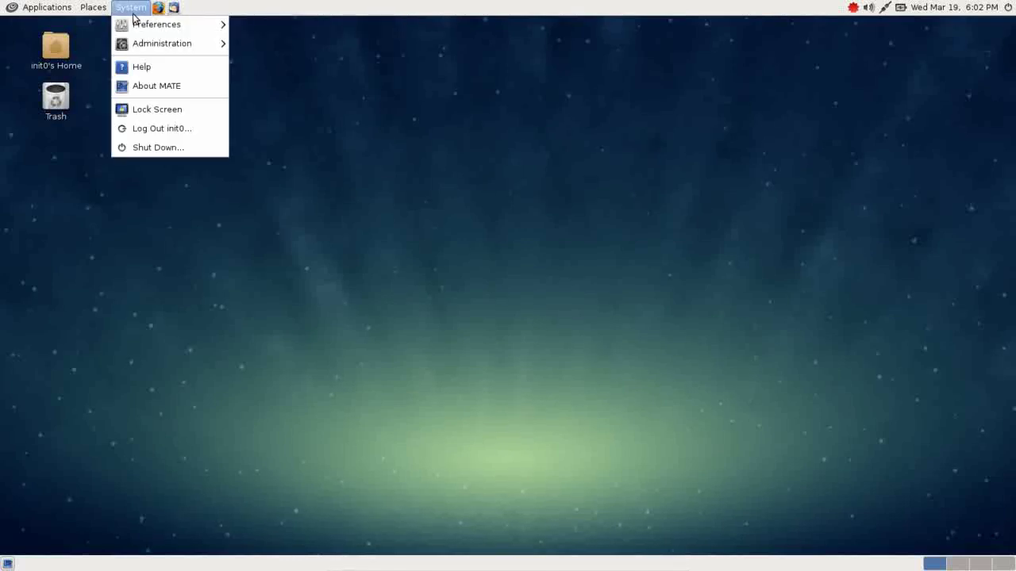
mouse_move(134, 26)
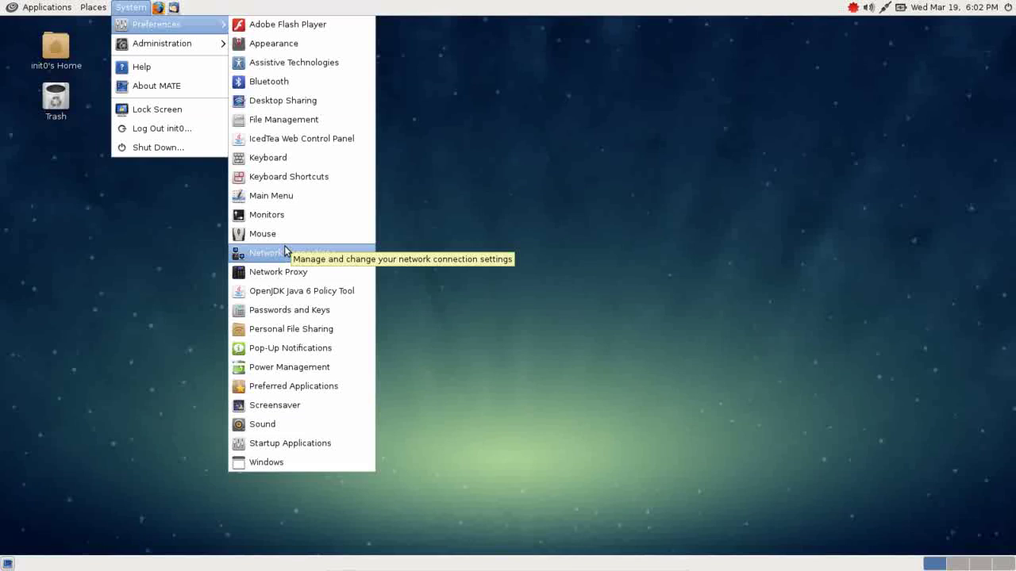
mouse_move(206, 45)
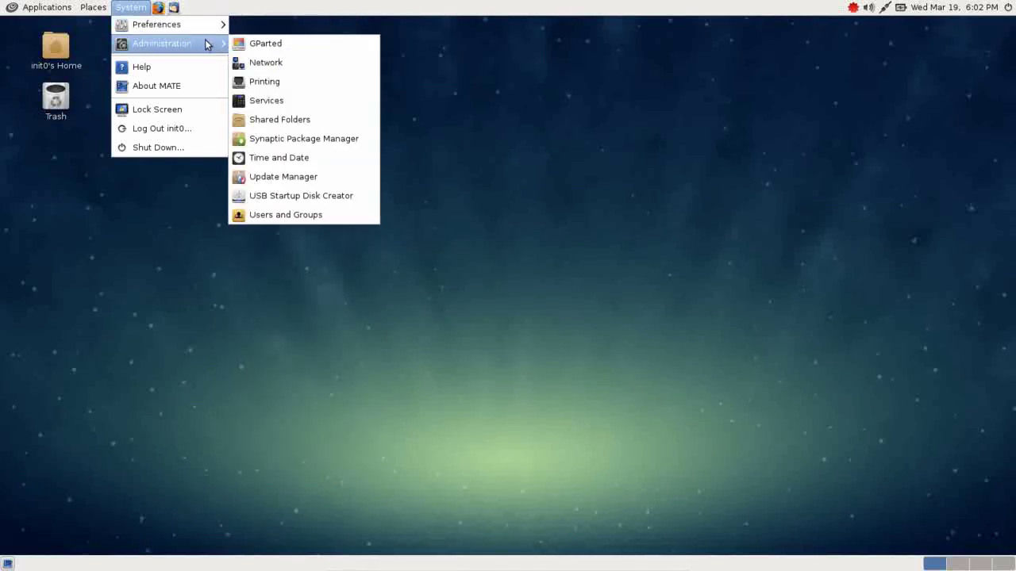
click(251, 147)
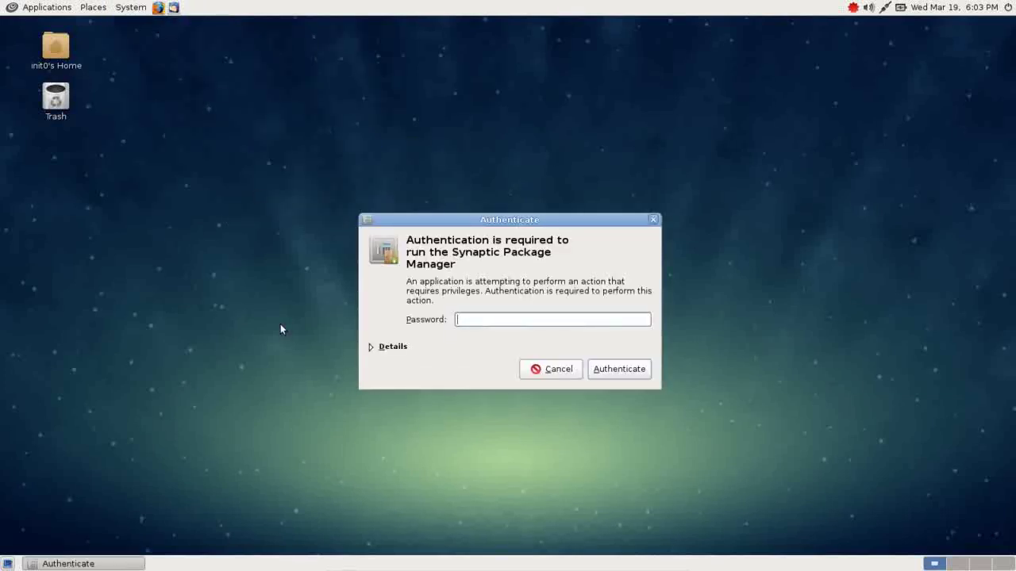
text(********)
key(Return)
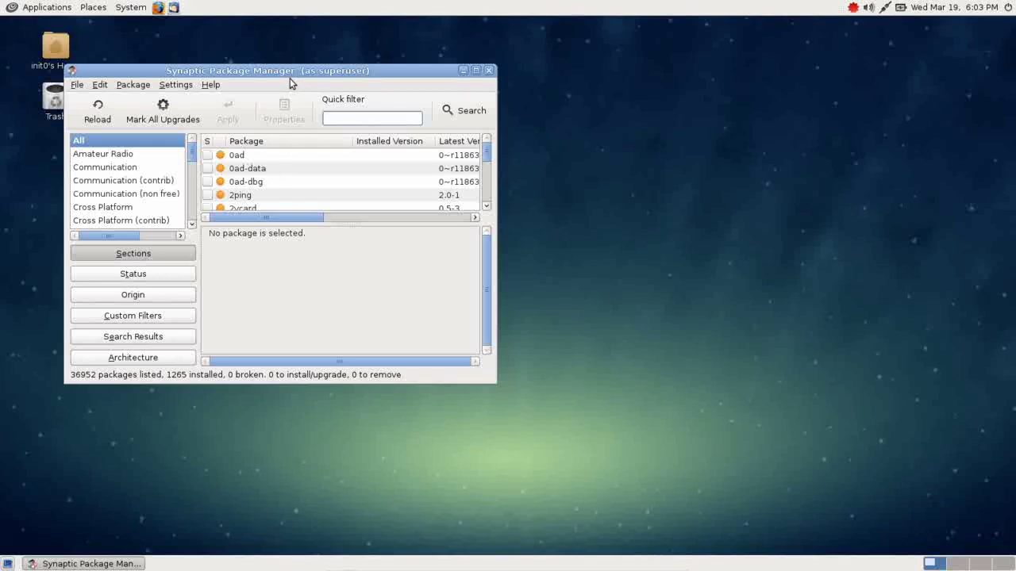
drag(288, 73, 479, 96)
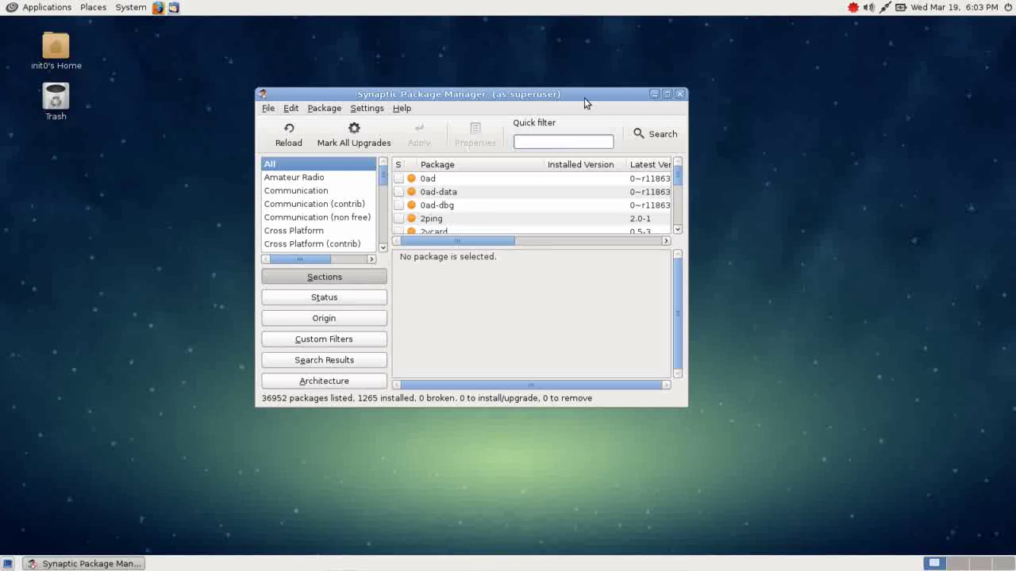
click(680, 94)
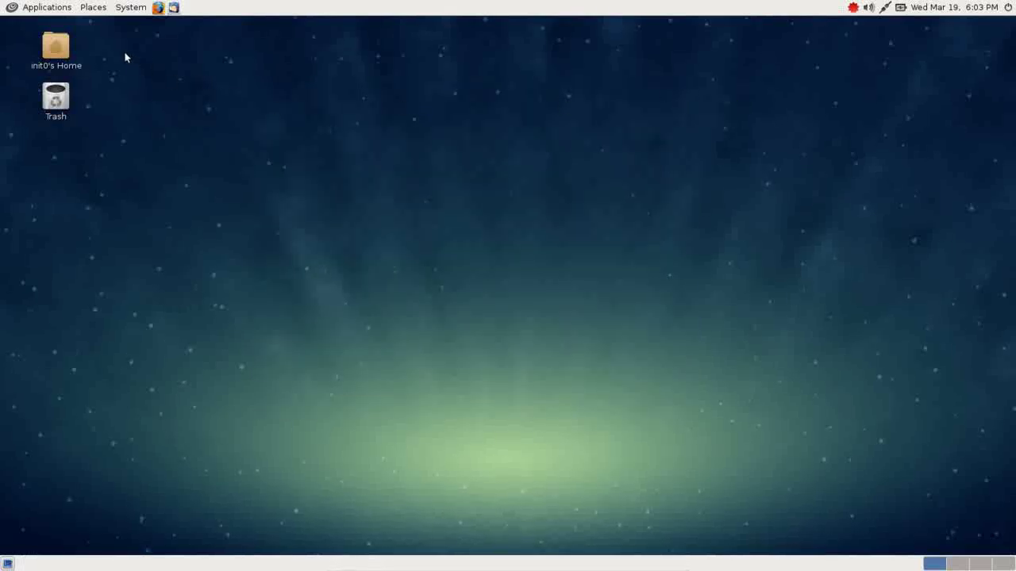
View and close the About MATE dialog from the System menu, then show the Places menu.
click(125, 7)
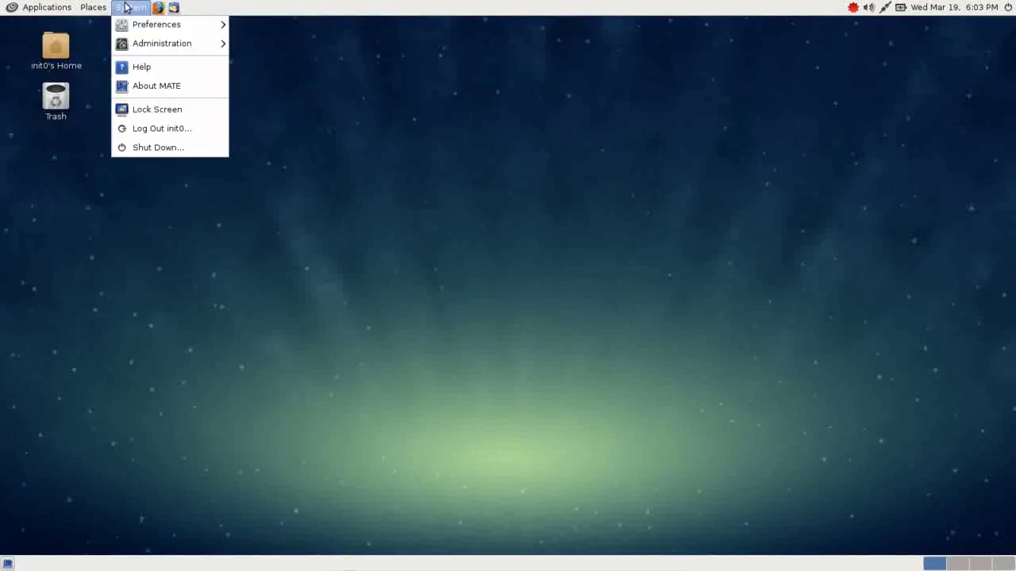
click(136, 88)
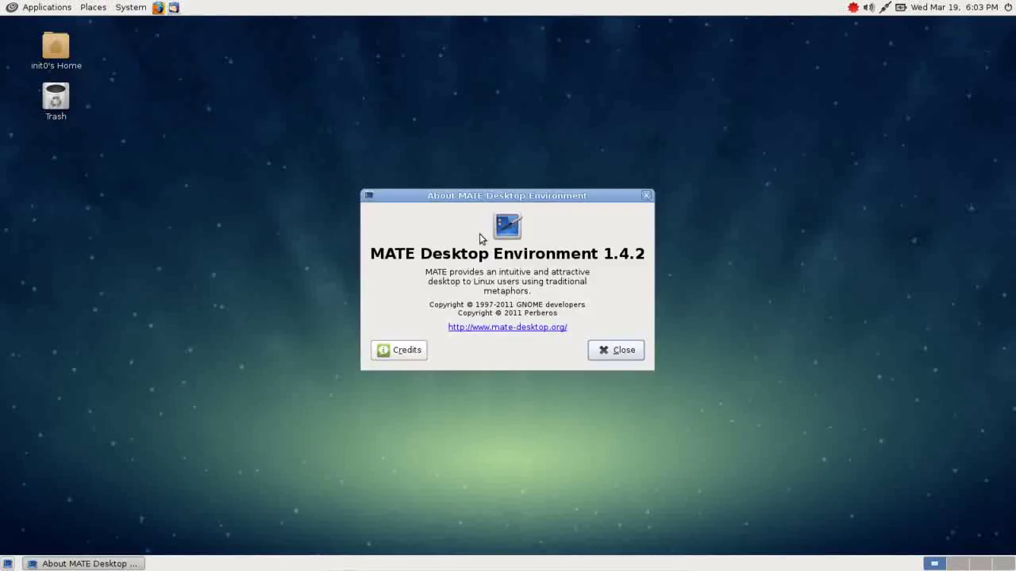
click(616, 356)
click(132, 8)
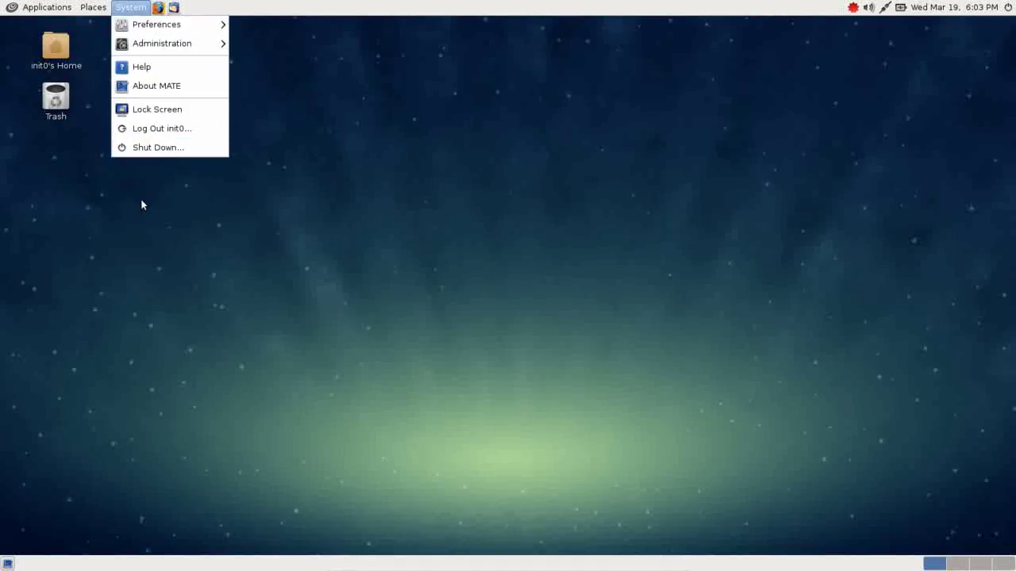
mouse_move(92, 8)
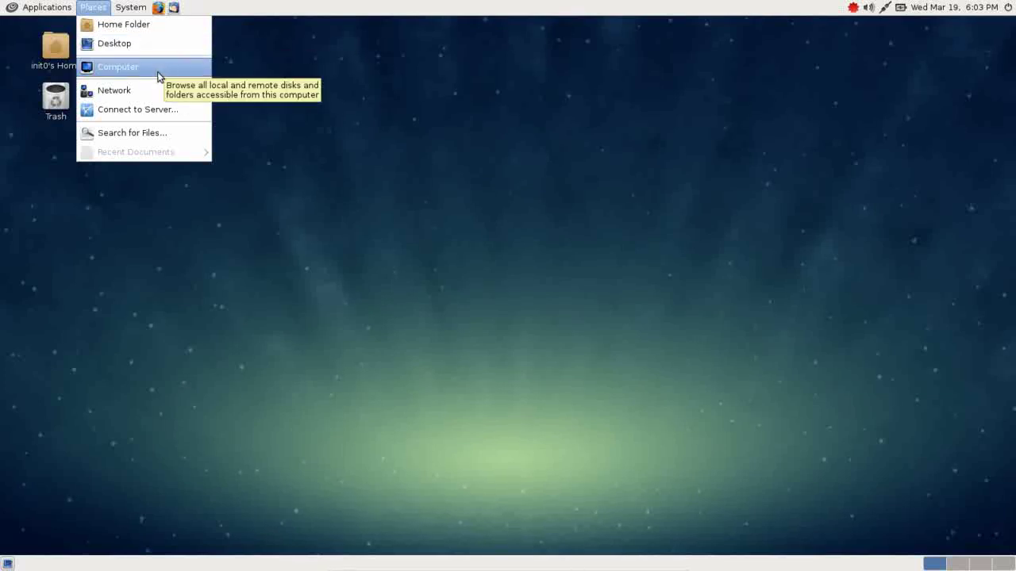
Open Places > Computer showing CD/DVD Drive and File System, close it, and dismiss Places.
click(115, 70)
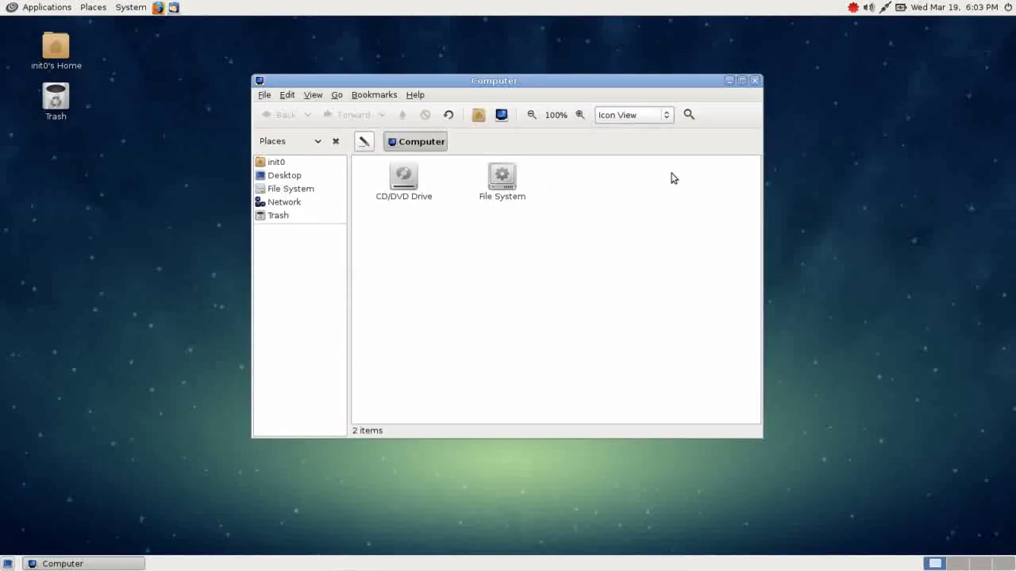
click(754, 81)
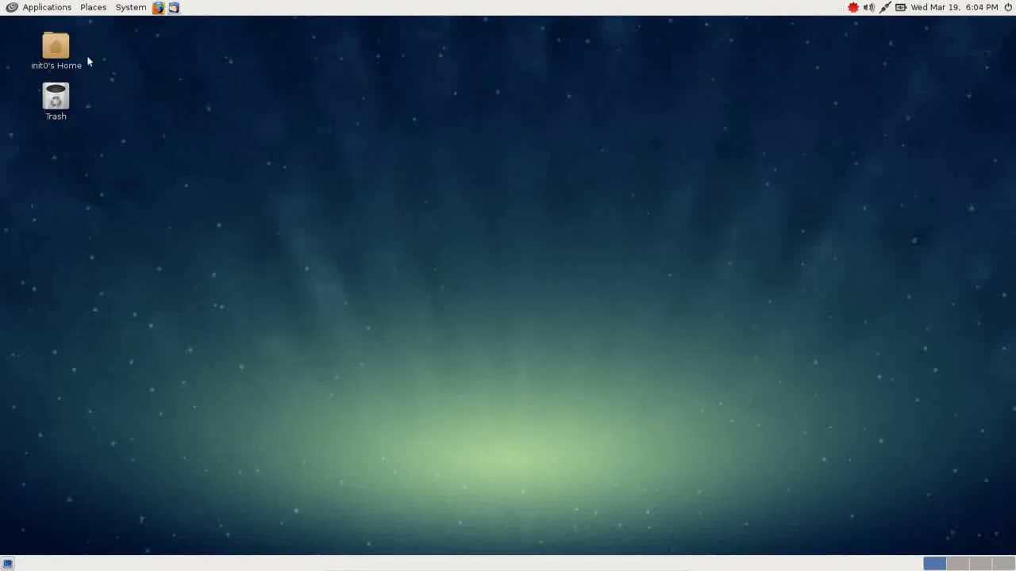
click(89, 8)
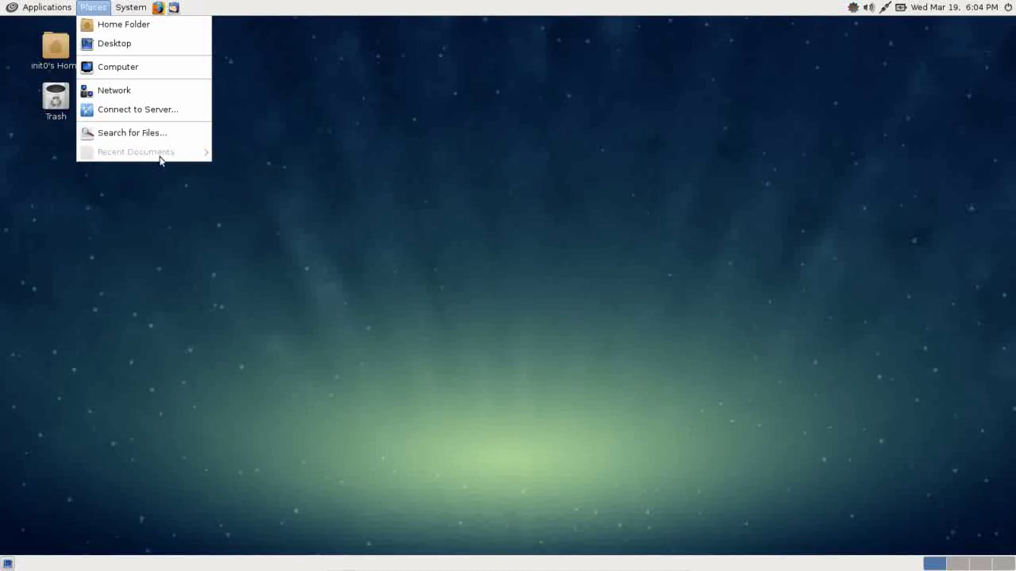
click(159, 207)
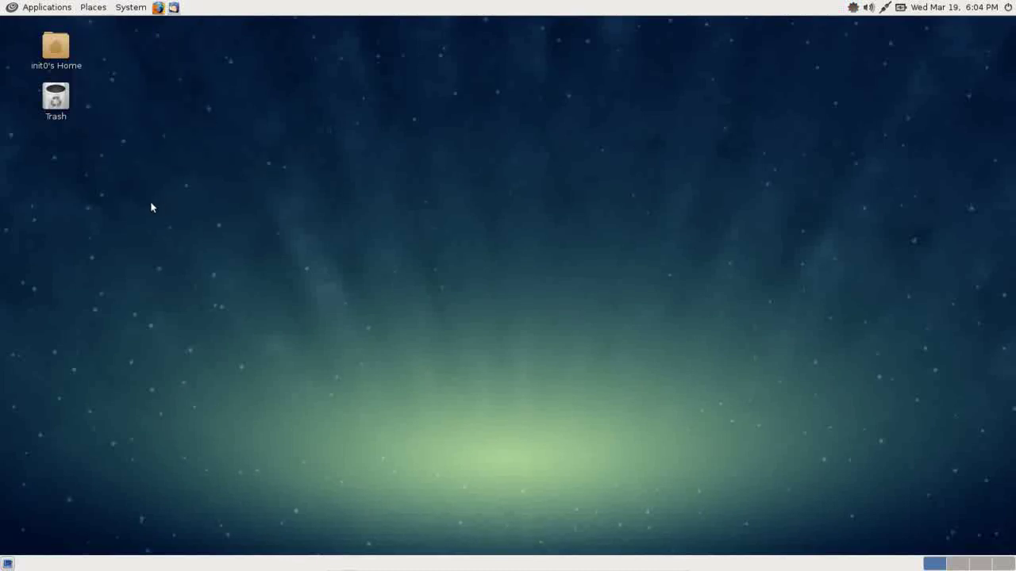
Browse Applications through Accessories, Graphics, Internet, Office and Sound & Video to System Tools.
click(27, 10)
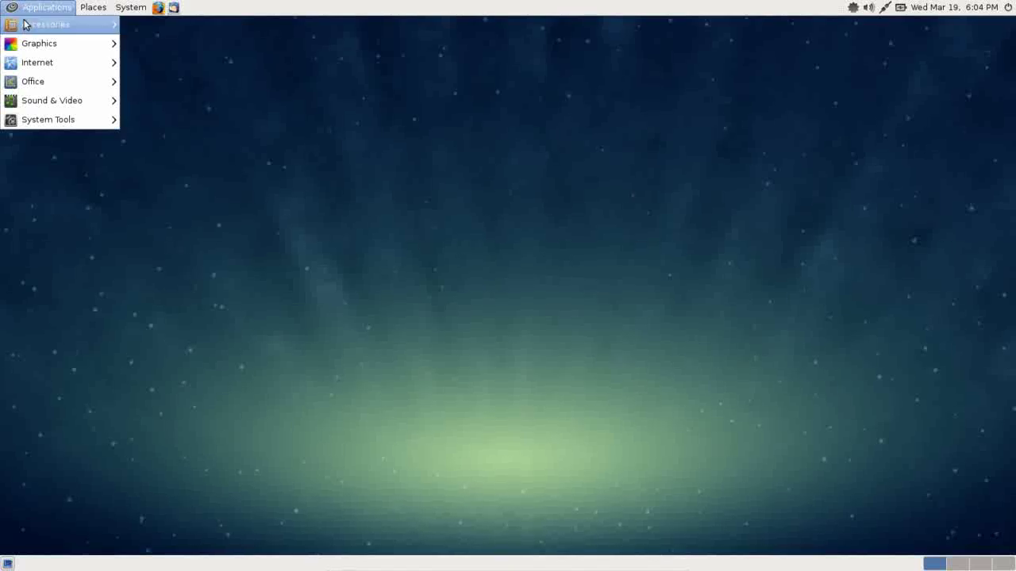
mouse_move(27, 24)
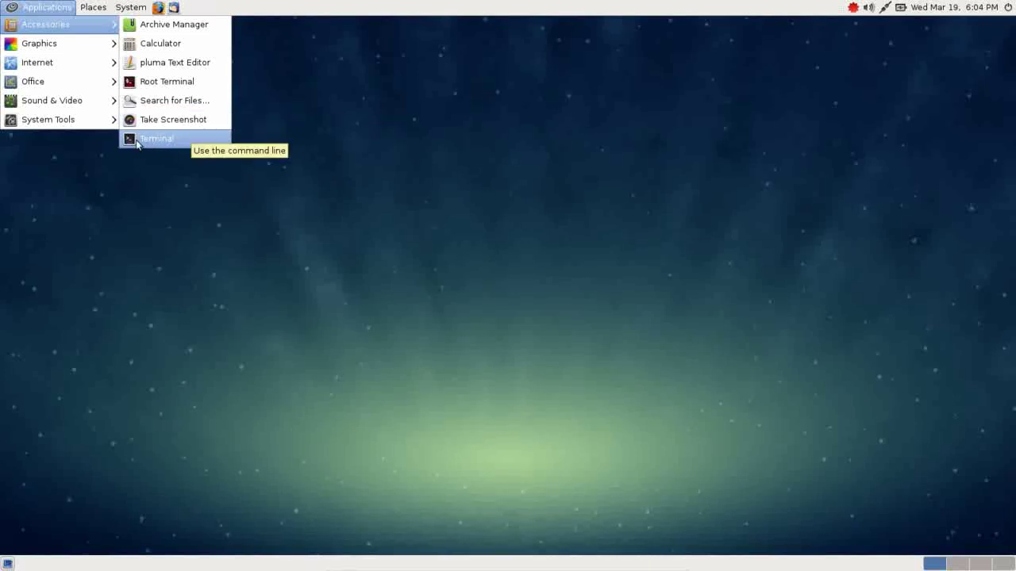
mouse_move(42, 50)
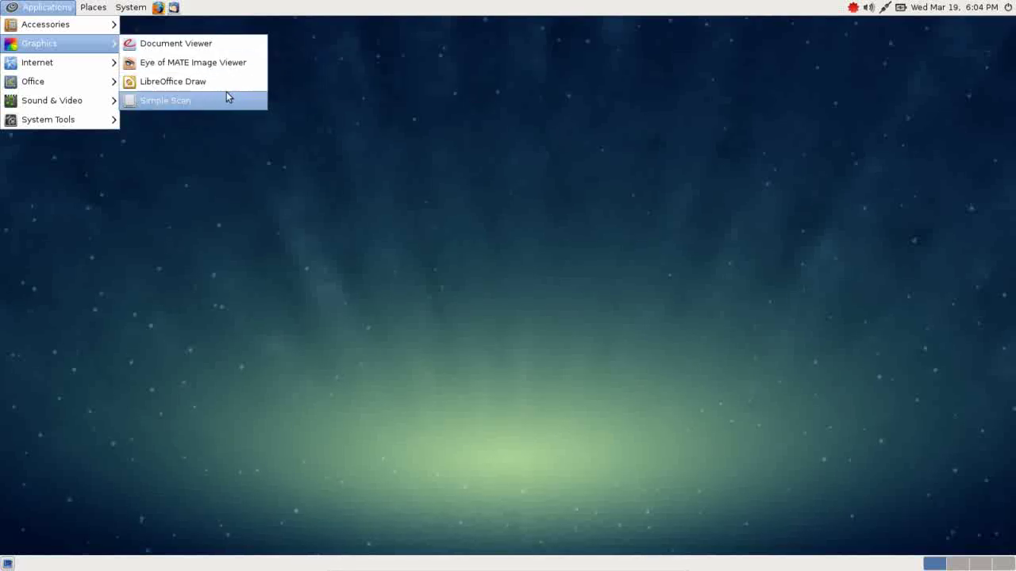
mouse_move(82, 69)
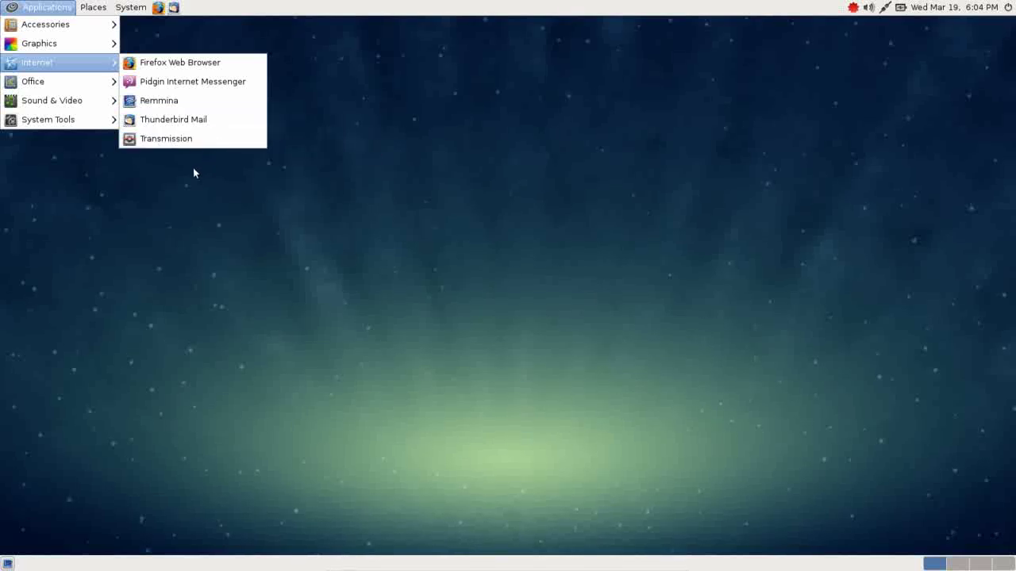
mouse_move(39, 84)
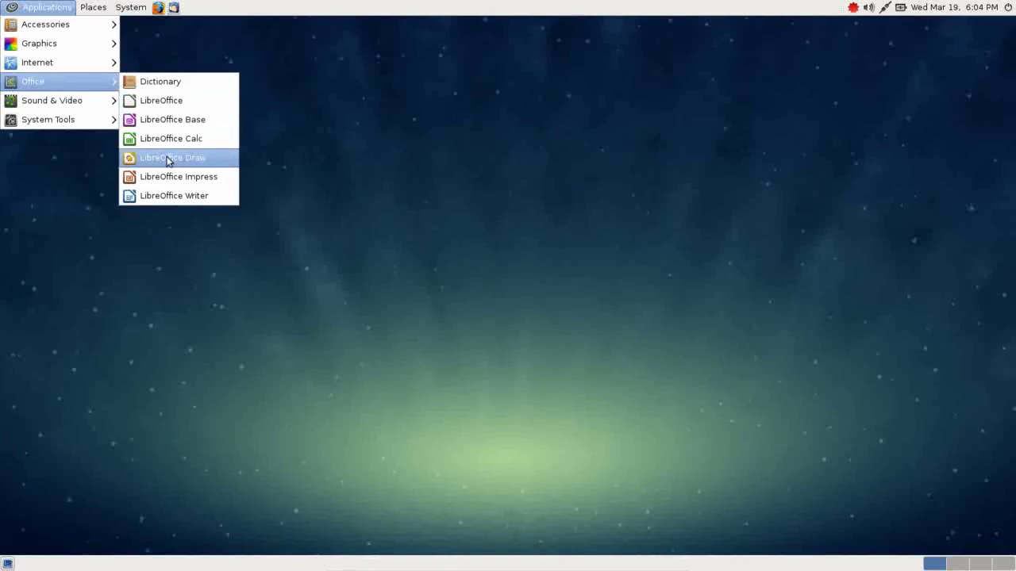
mouse_move(90, 99)
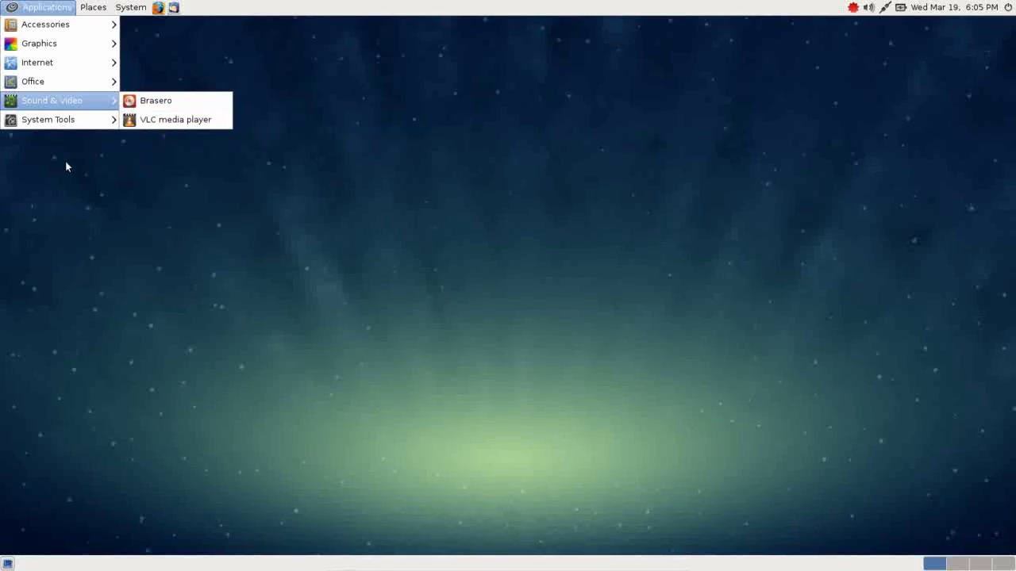
mouse_move(42, 124)
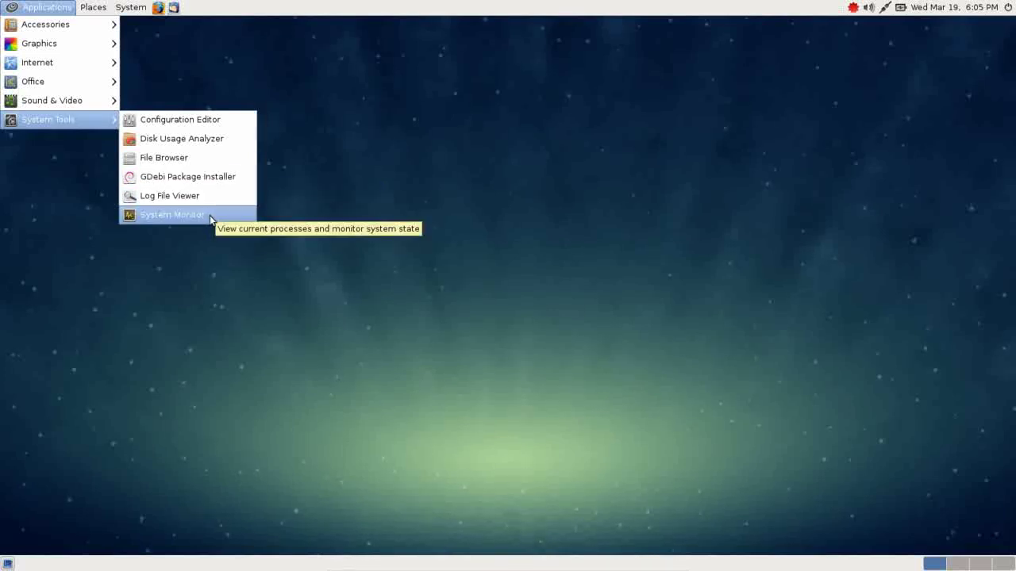
Launch System Monitor, move it higher to view CPU, memory and network history, then close it.
click(171, 215)
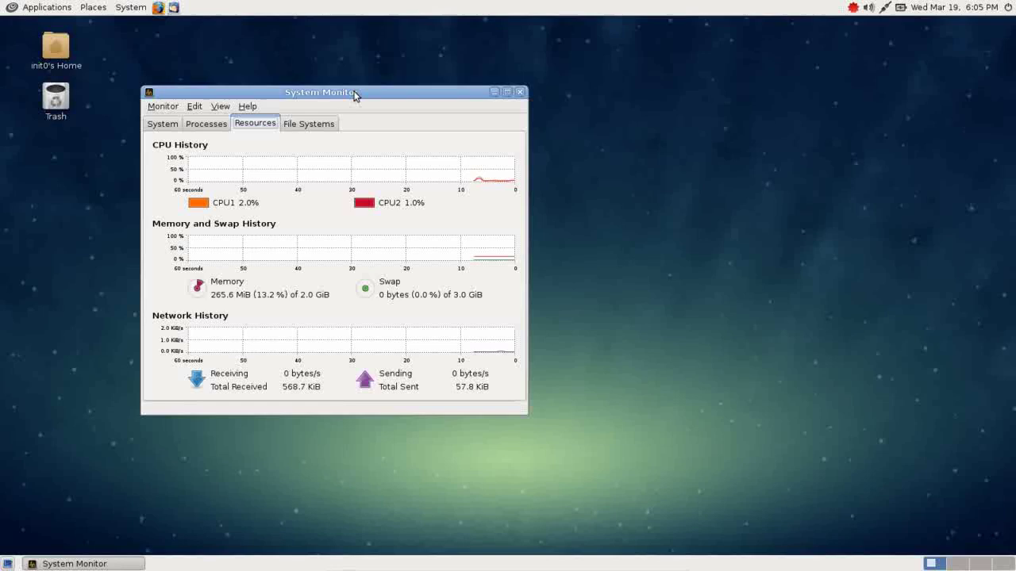
drag(354, 95, 524, 38)
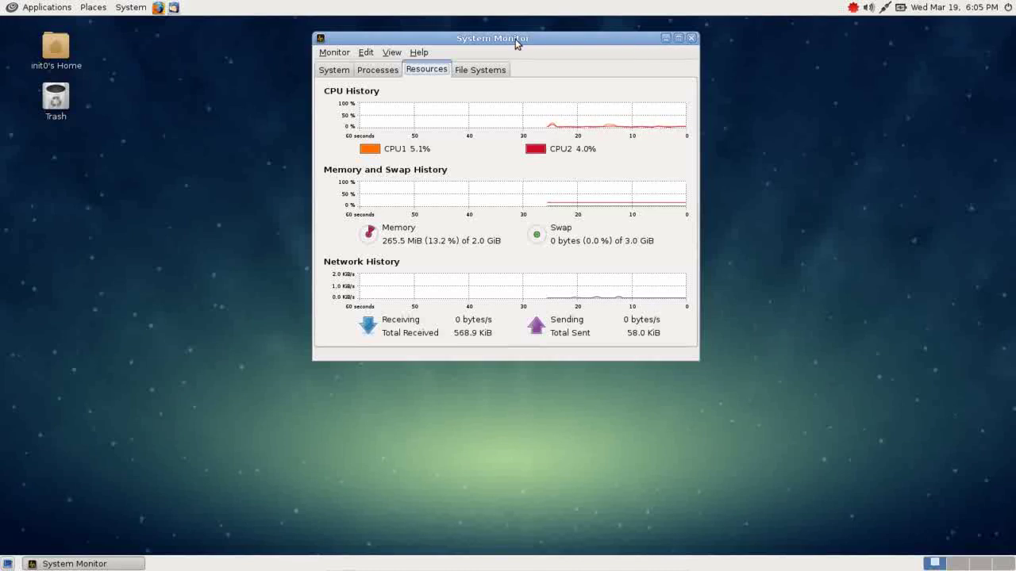
click(691, 38)
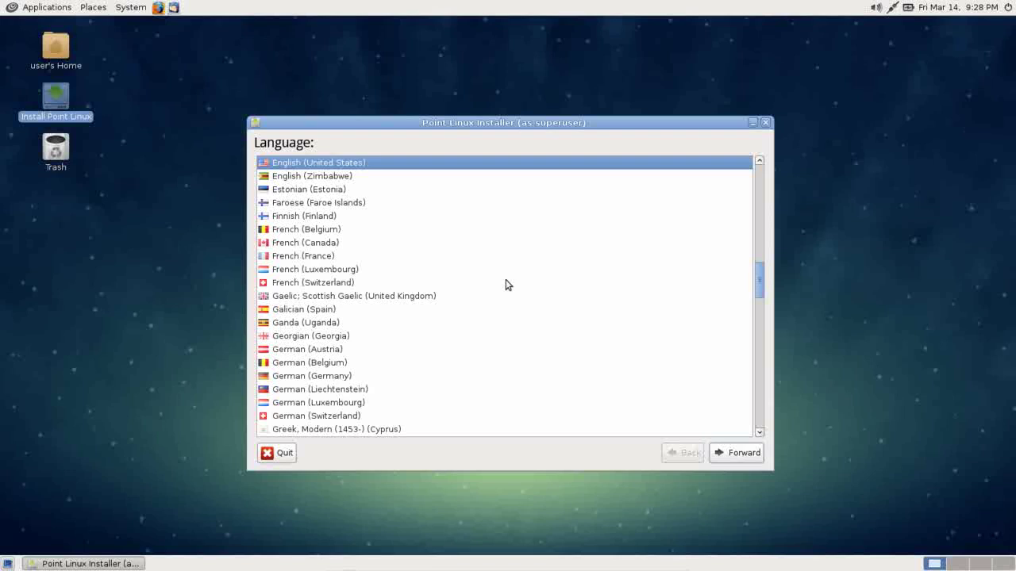
Accept the default language, America/New_York timezone, keyboard layout and user info to reach Partitioning.
click(726, 455)
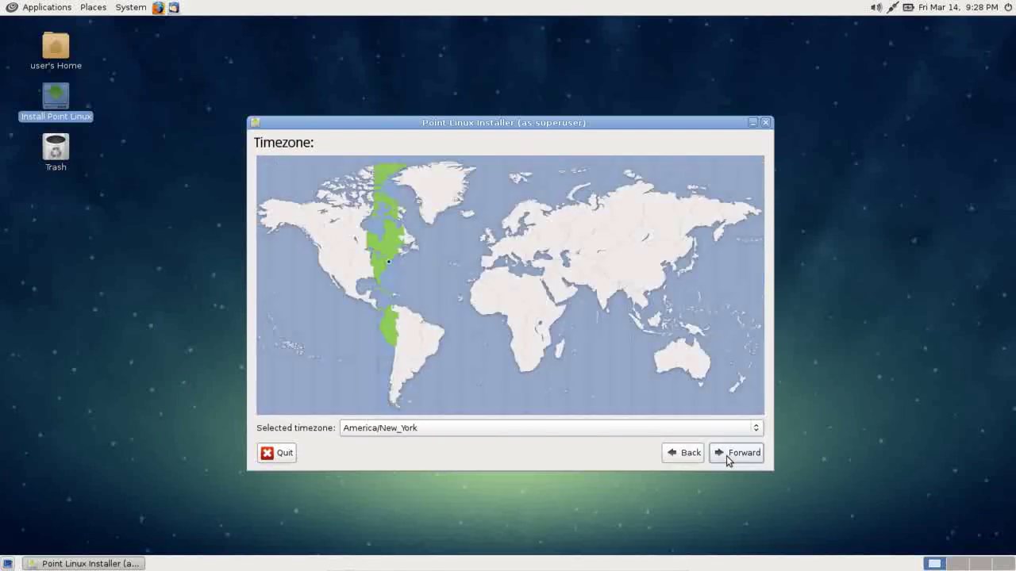
click(728, 458)
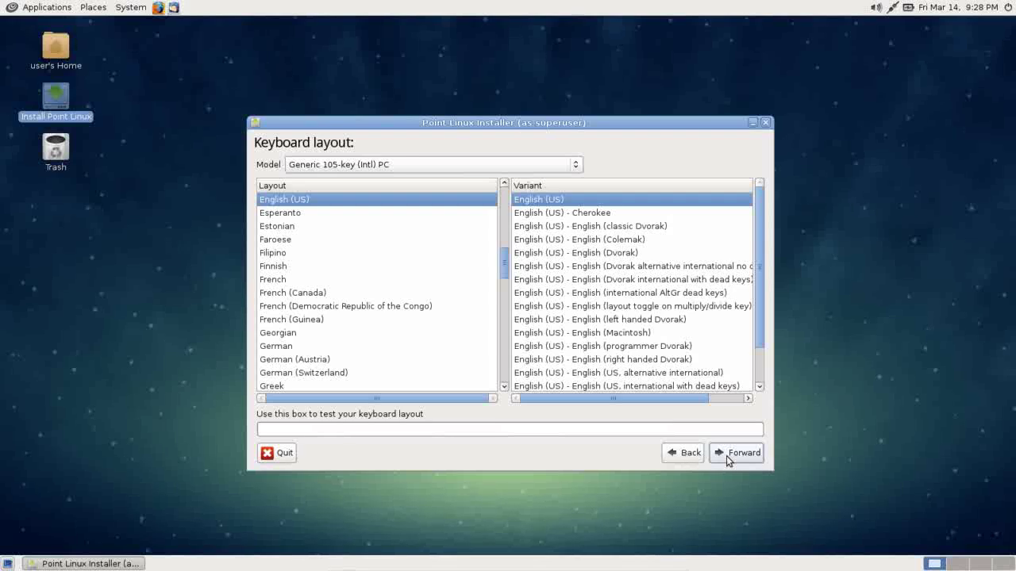
click(727, 459)
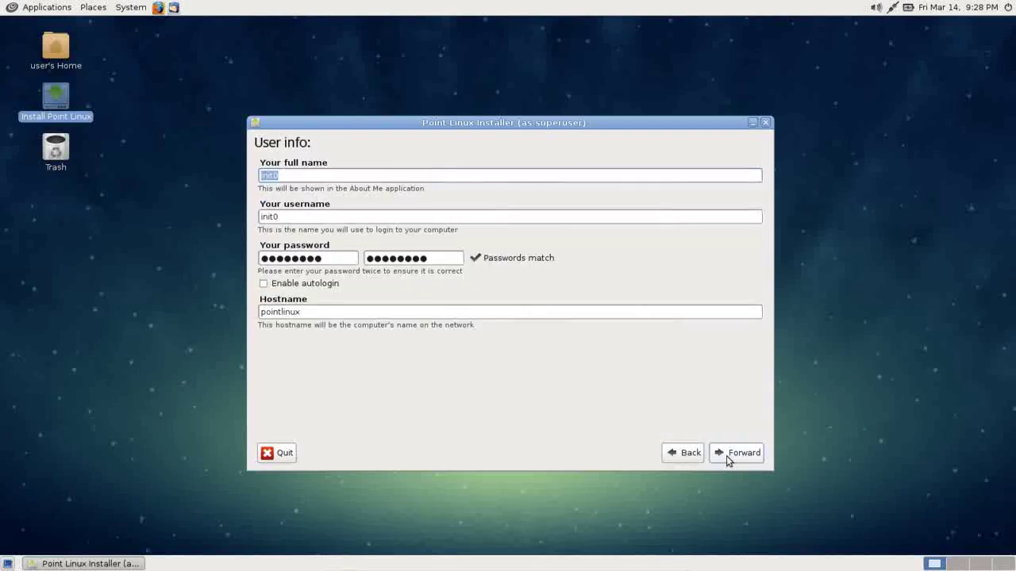
click(727, 458)
click(728, 459)
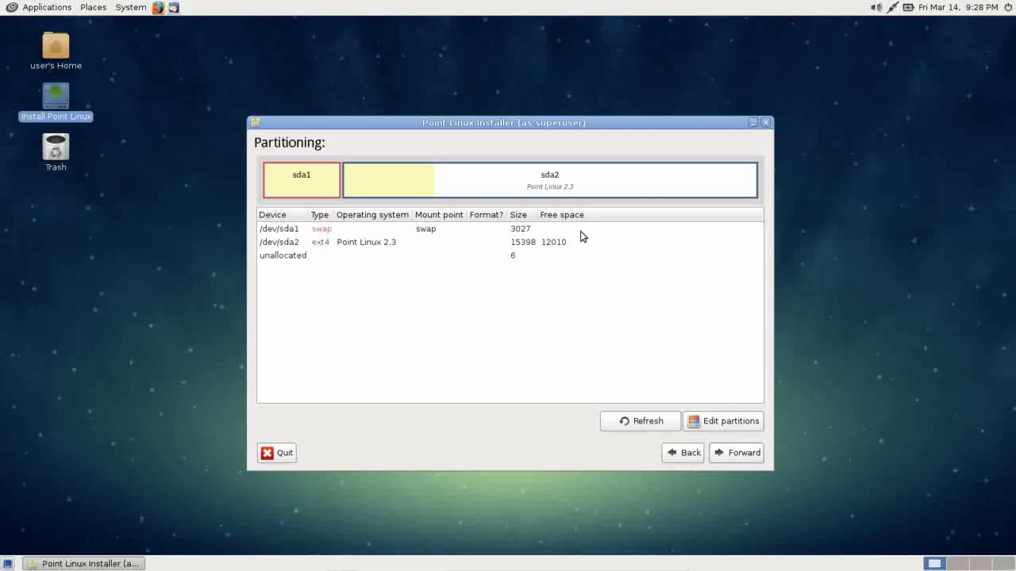
Edit /dev/sda2 to mount at / formatted as ext4, and confirm the partition settings.
double_click(563, 243)
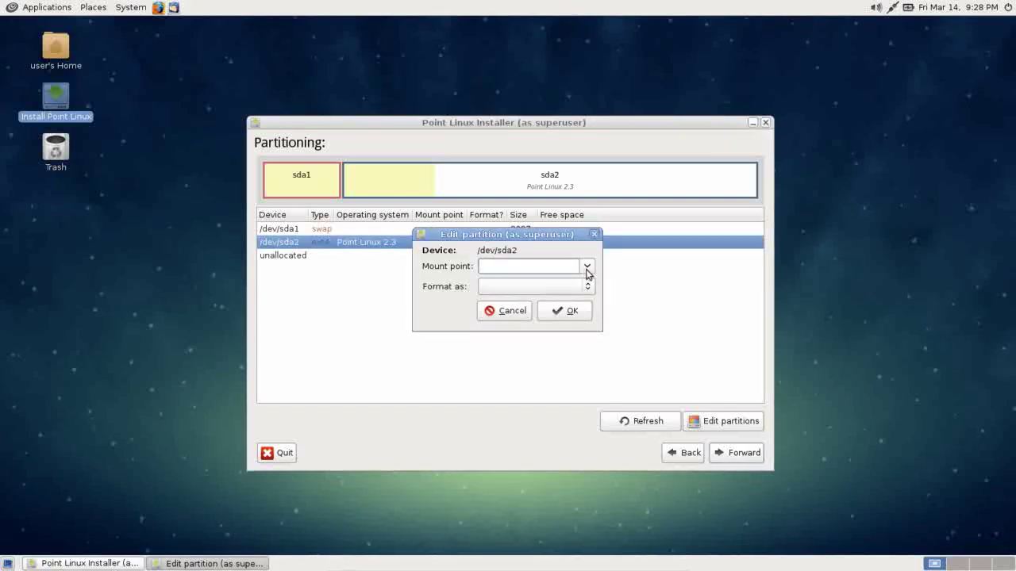
click(586, 268)
click(577, 300)
click(574, 291)
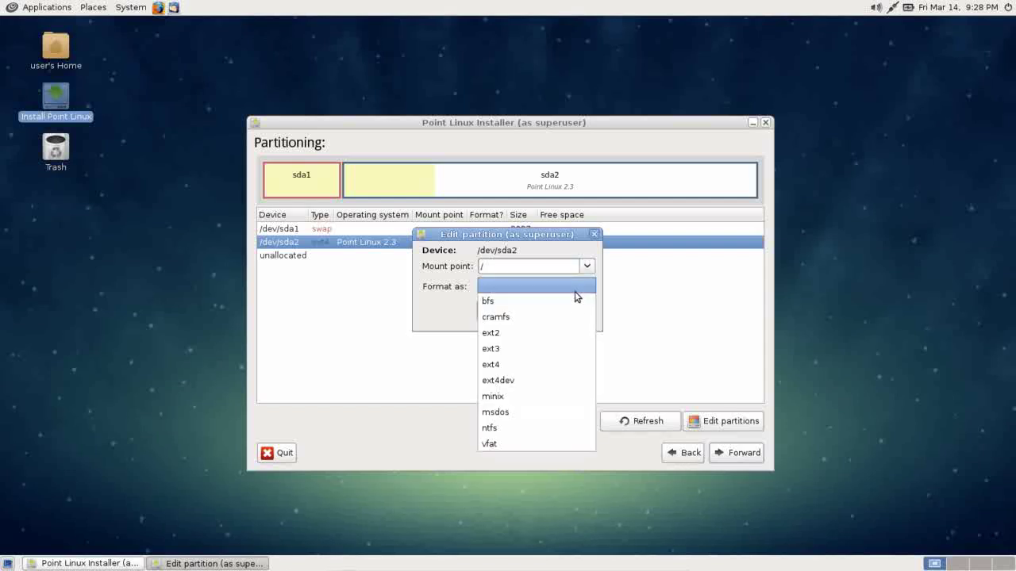
click(562, 372)
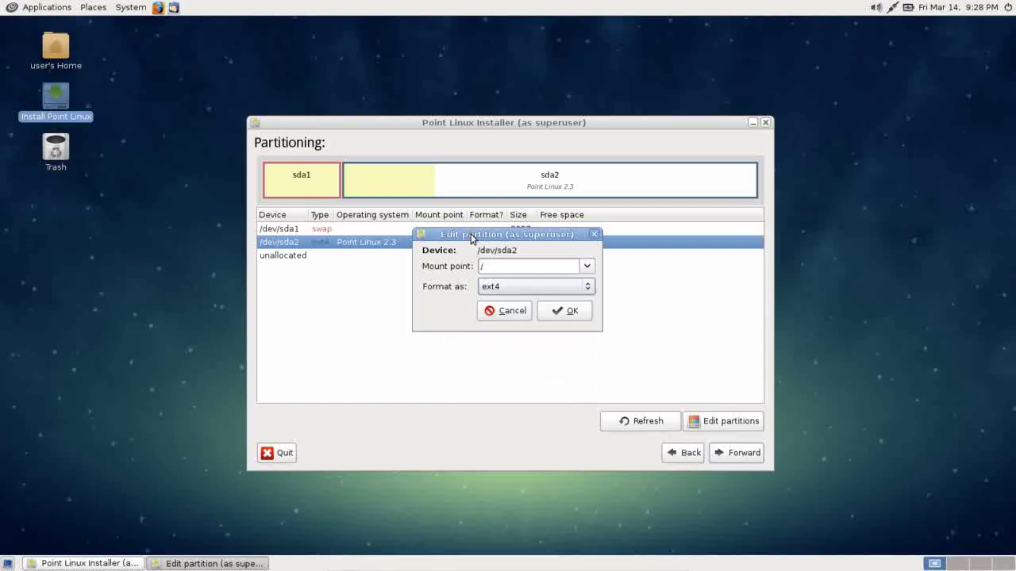
drag(472, 238, 377, 274)
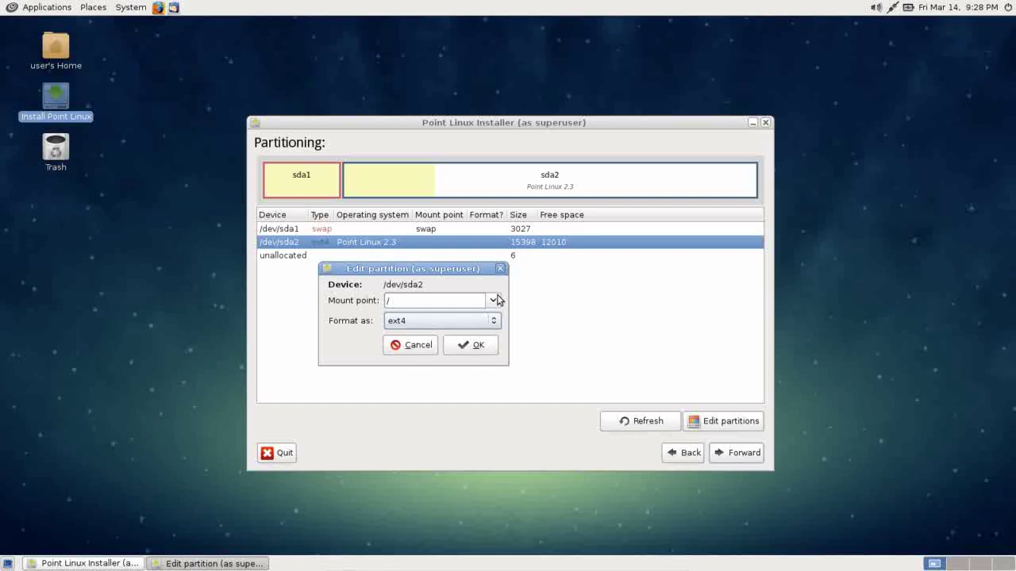
click(490, 350)
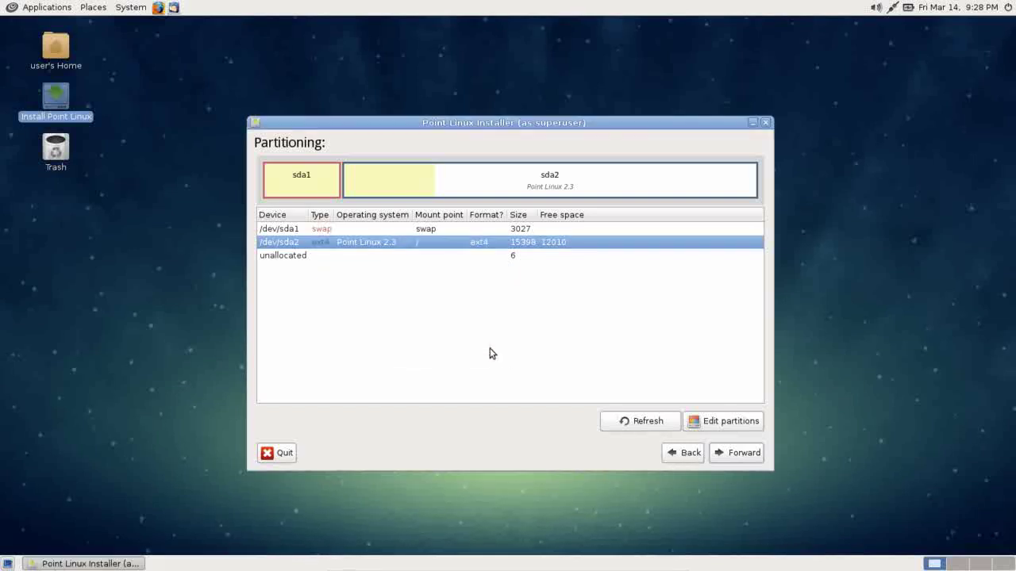
On Advanced options, select Compiz and enable Point Linux non-free repos, then continue to Summary.
click(745, 456)
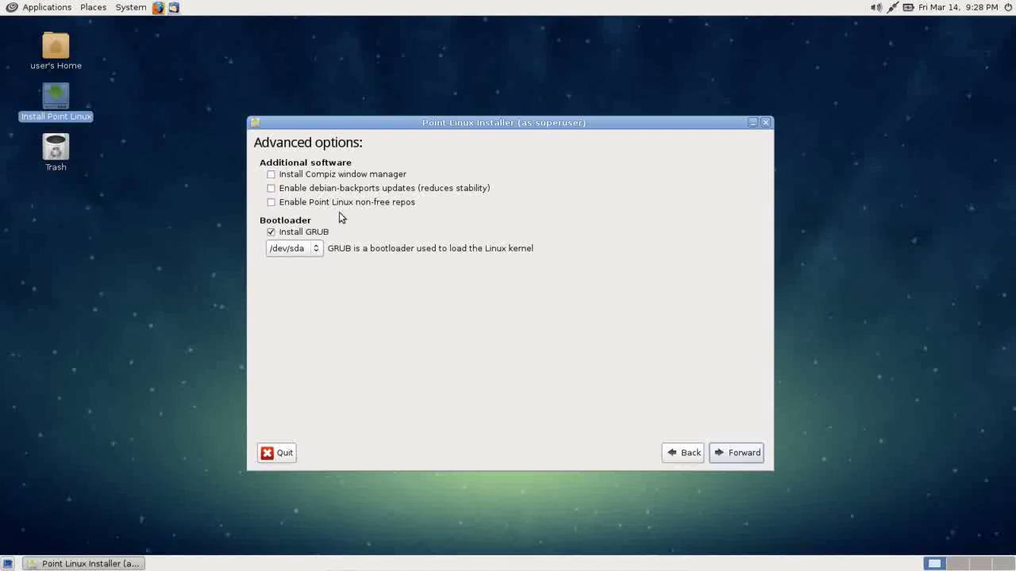
click(273, 177)
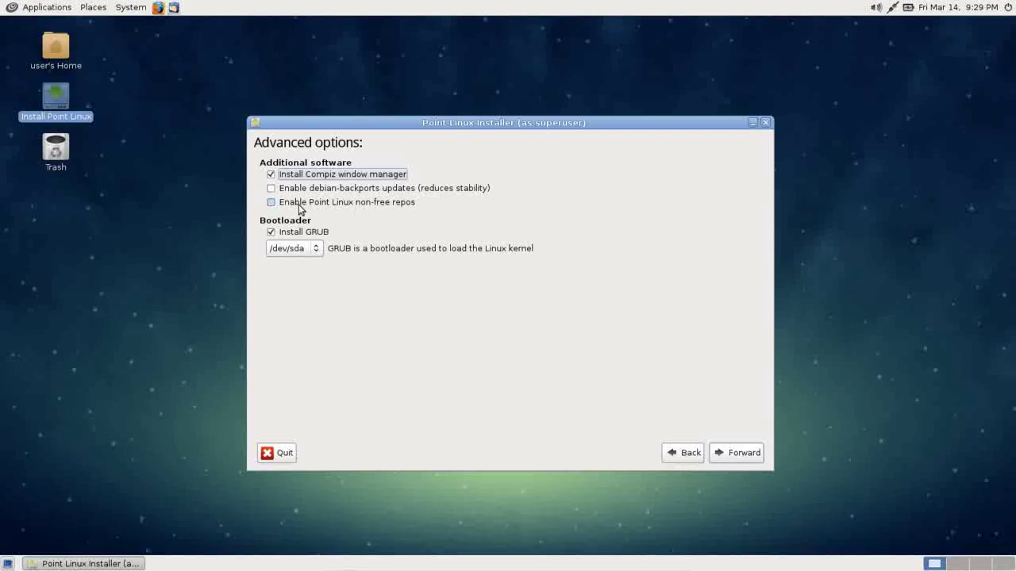
click(272, 203)
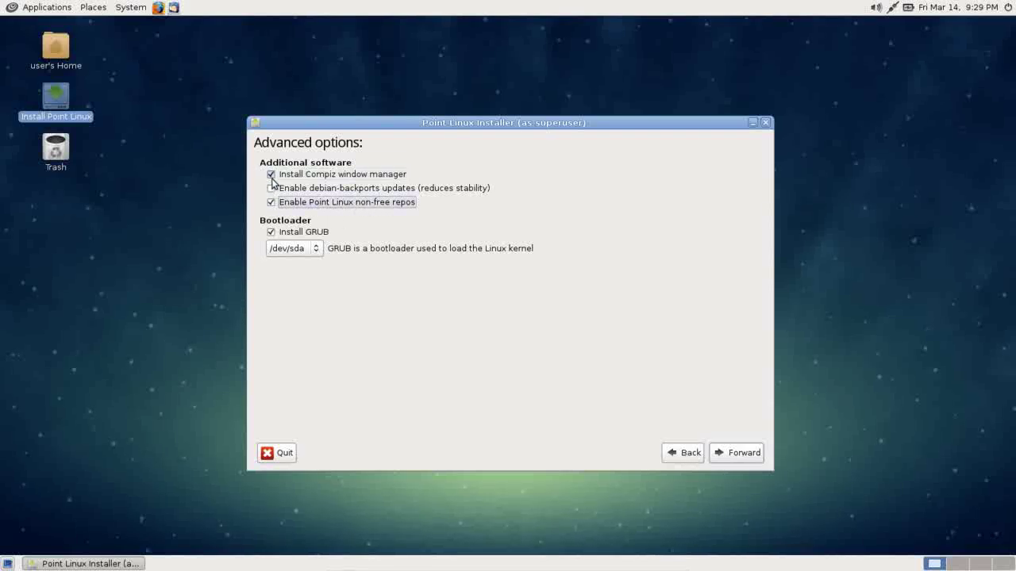
click(733, 456)
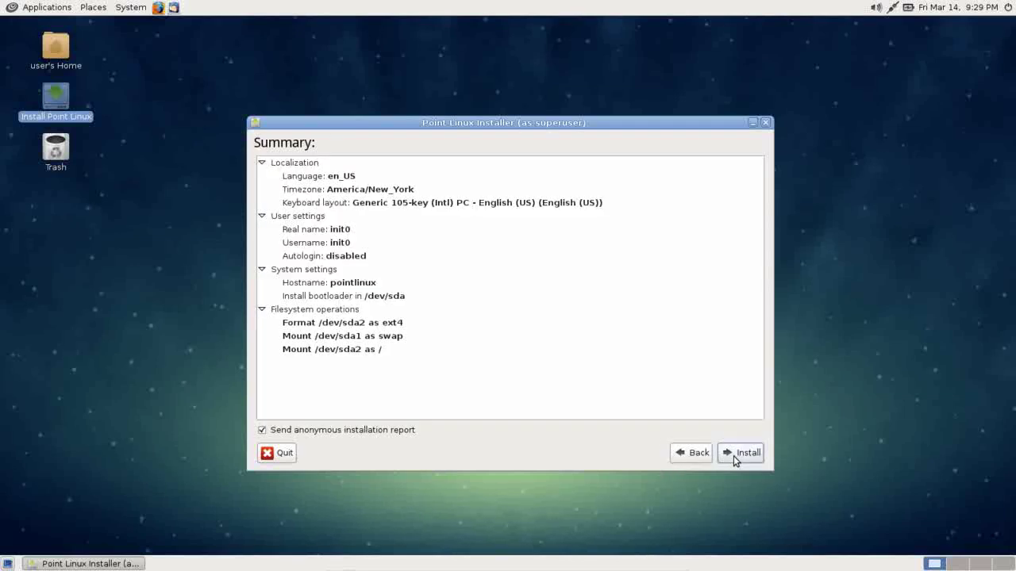
Begin the Point Linux installation from the Summary page, formatting /dev/sda2 as ext4.
click(733, 455)
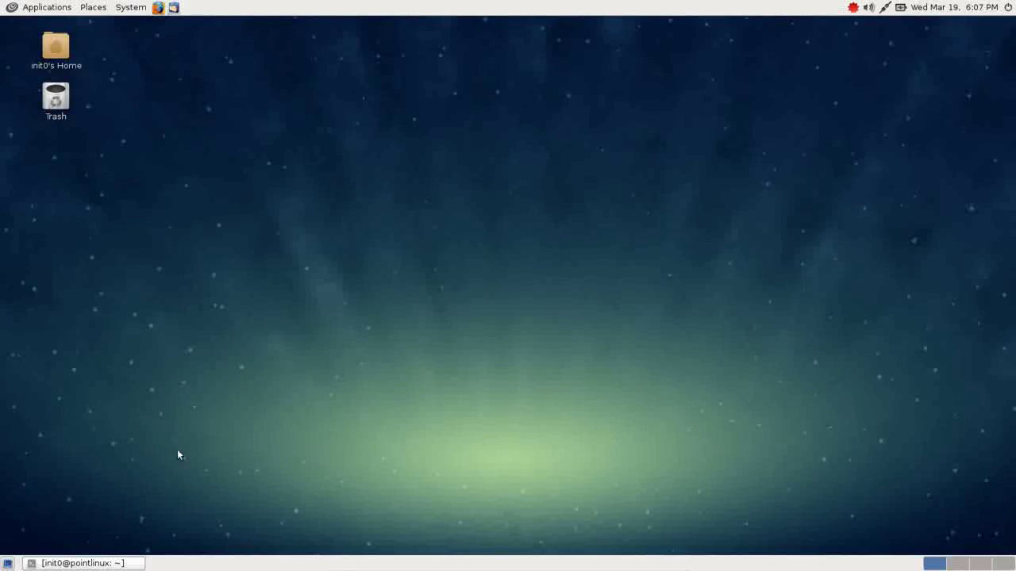
Review the contrib and non-free entries in sources.list, then close the terminal running nano.
click(93, 565)
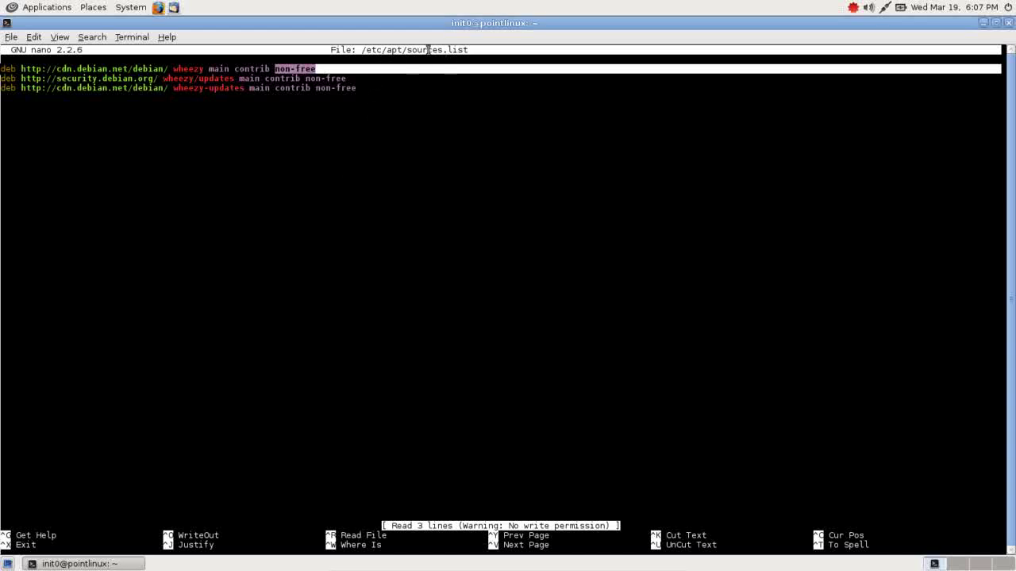
click(310, 78)
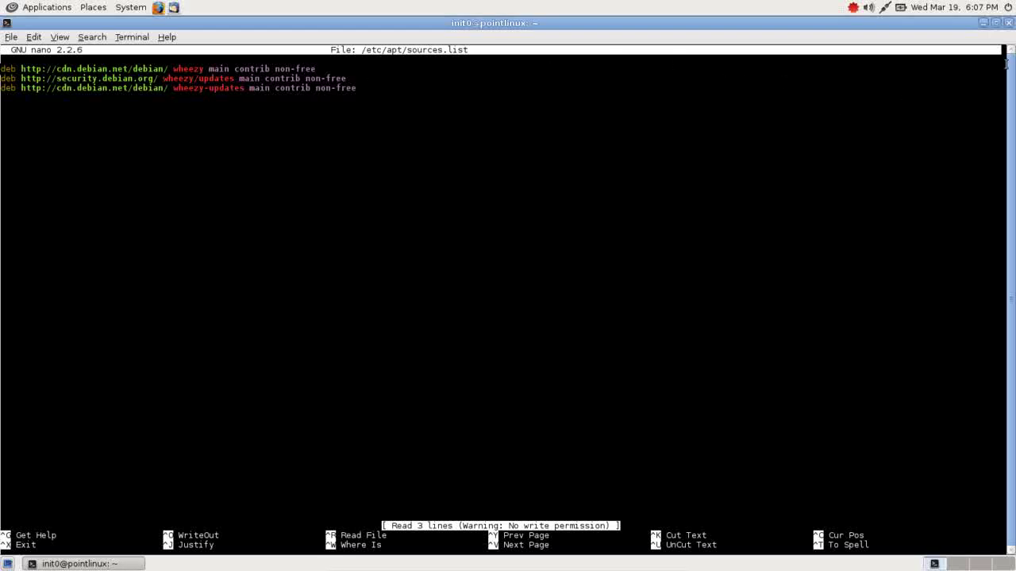
click(1009, 23)
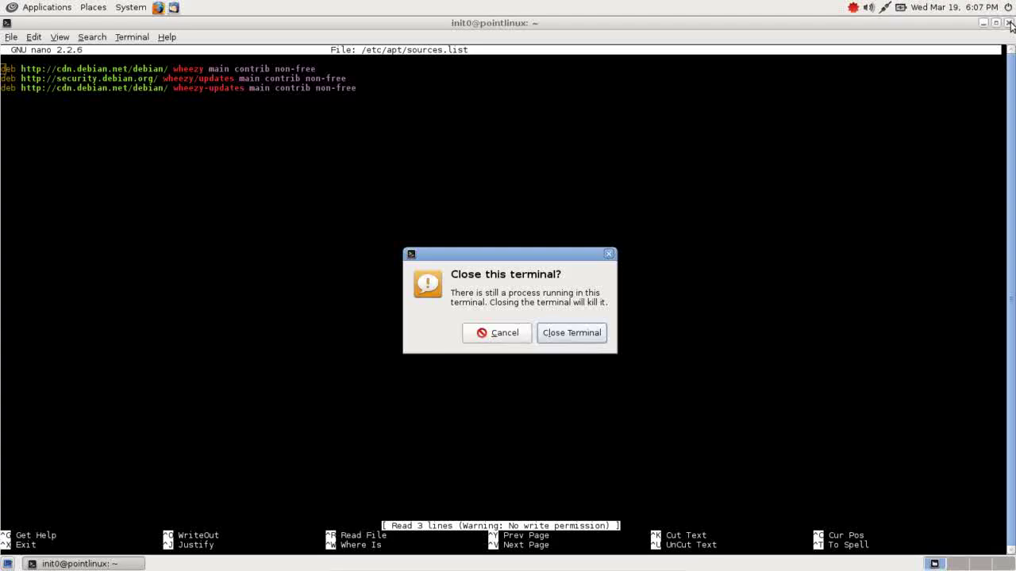
click(571, 335)
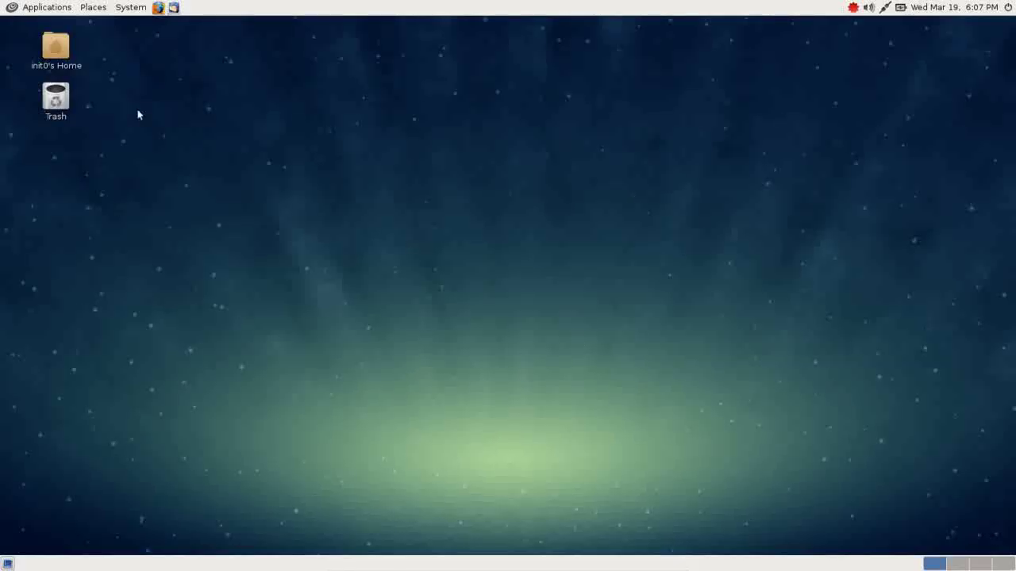
Launch Synaptic Package Manager from System > Administration and authenticate with the account password.
click(133, 8)
mouse_move(133, 30)
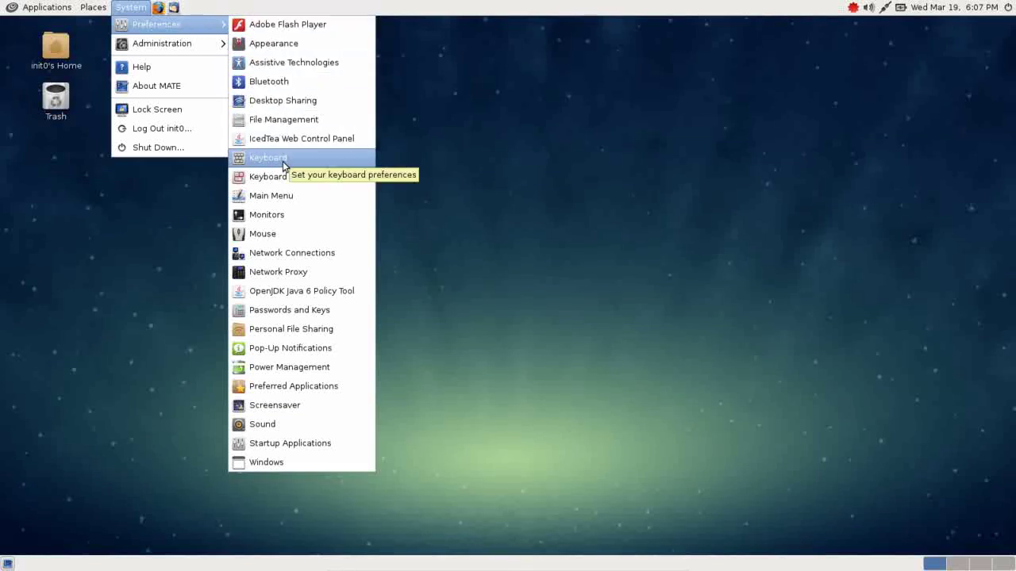
mouse_move(211, 43)
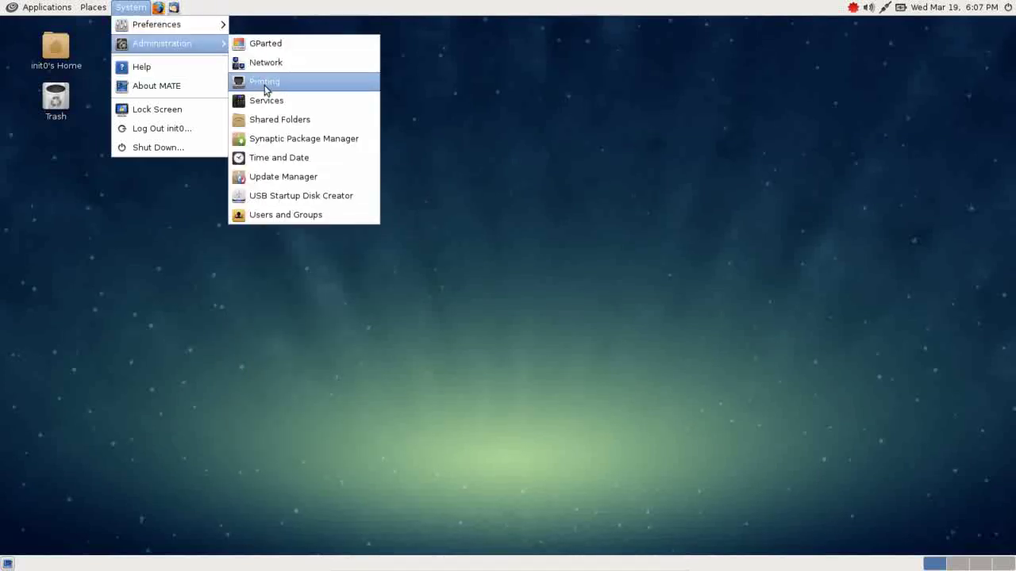
click(265, 139)
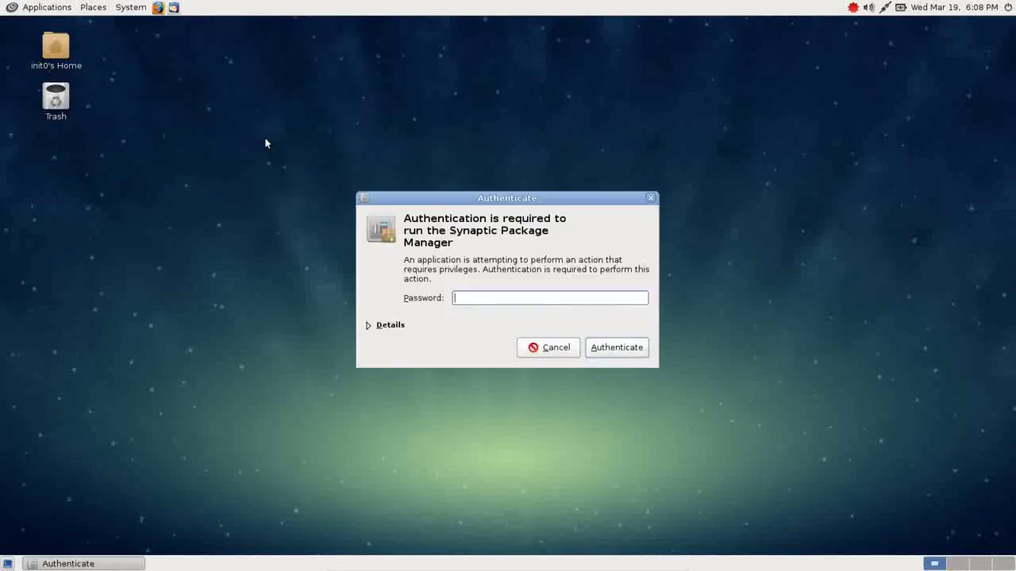
text(********)
key(Return)
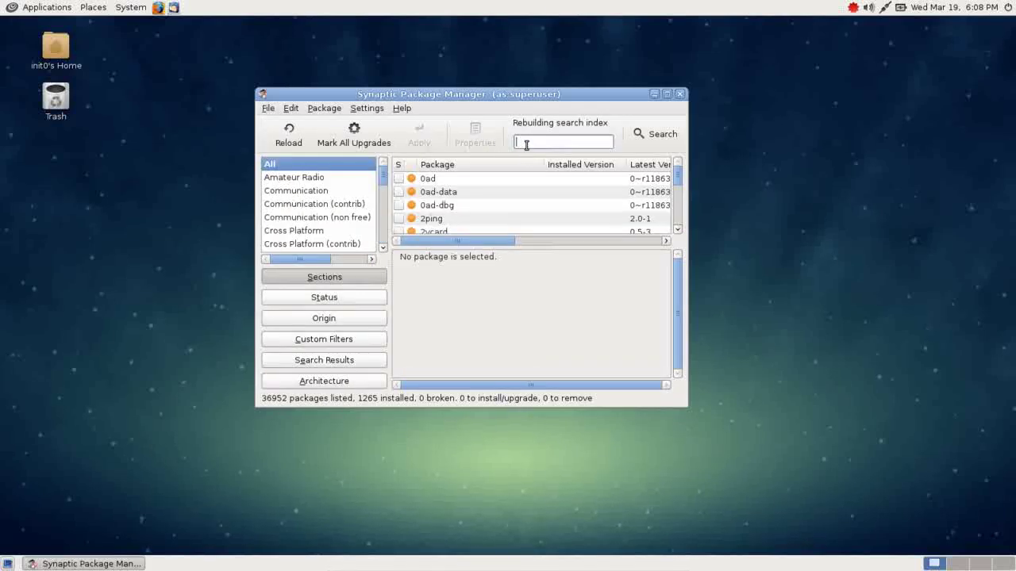
Filter for compiz, mark it with its required dependencies for installation, then close Synaptic.
click(526, 143)
text(compiz)
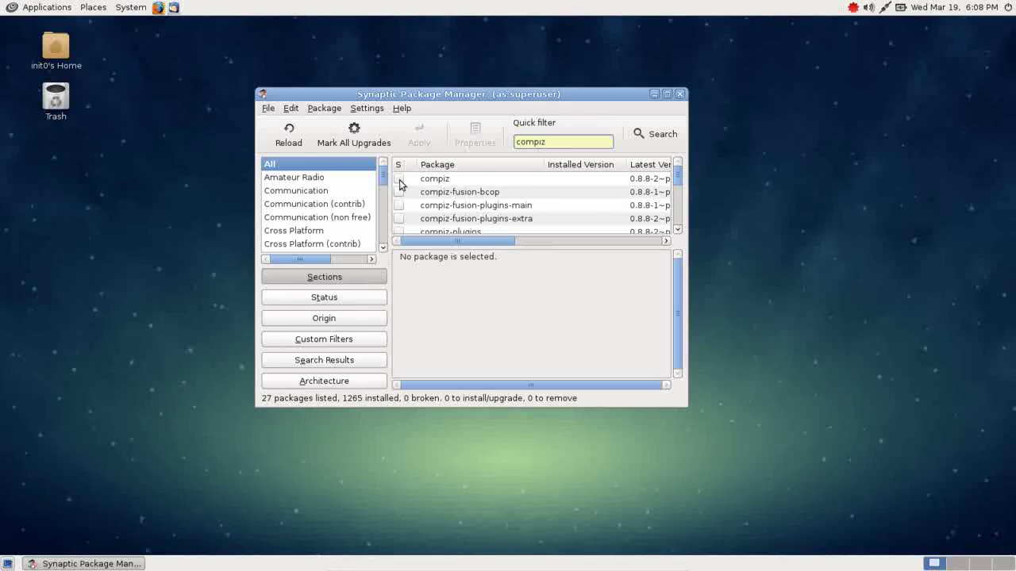
click(401, 184)
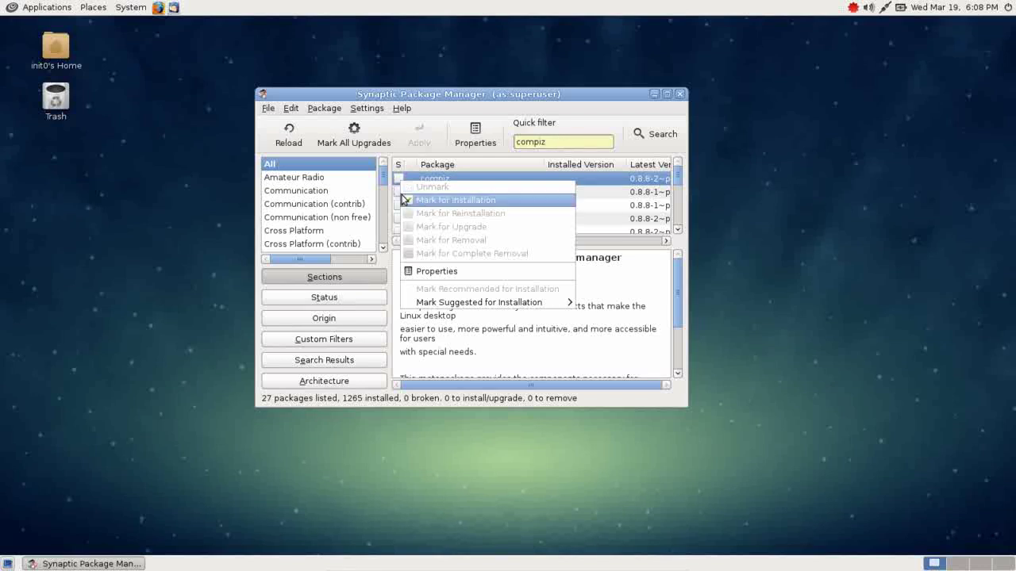
click(406, 199)
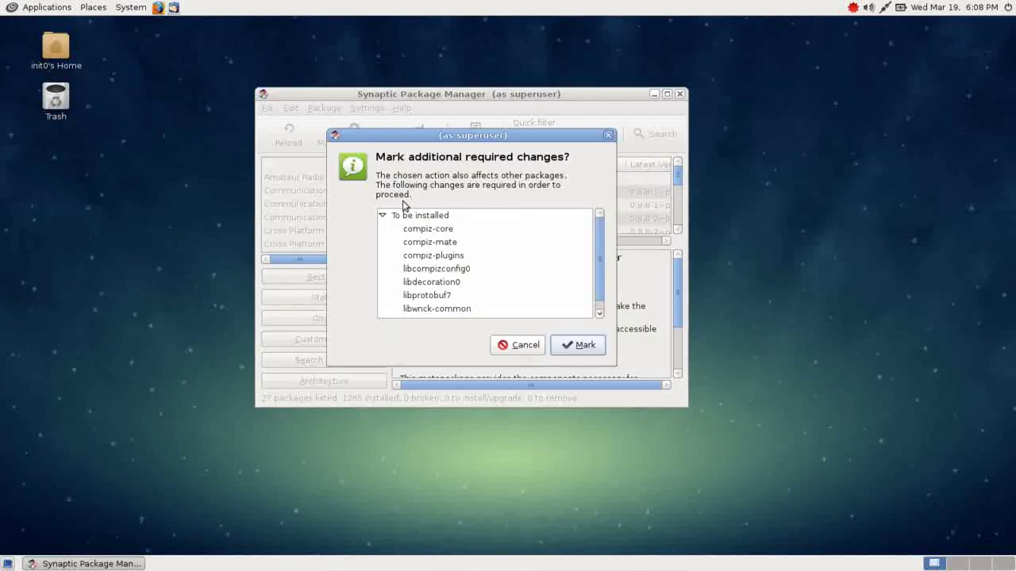
click(568, 347)
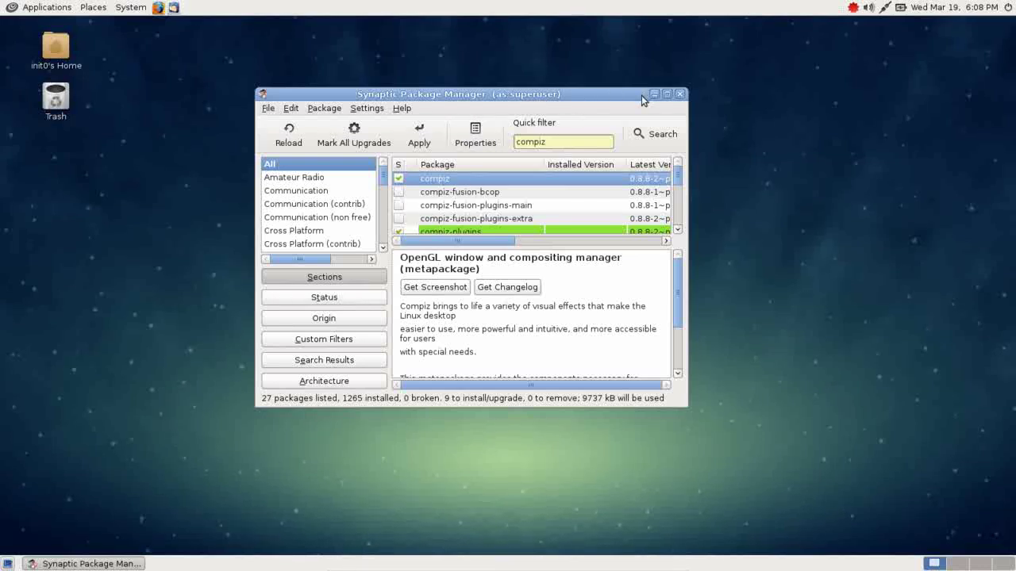
click(679, 94)
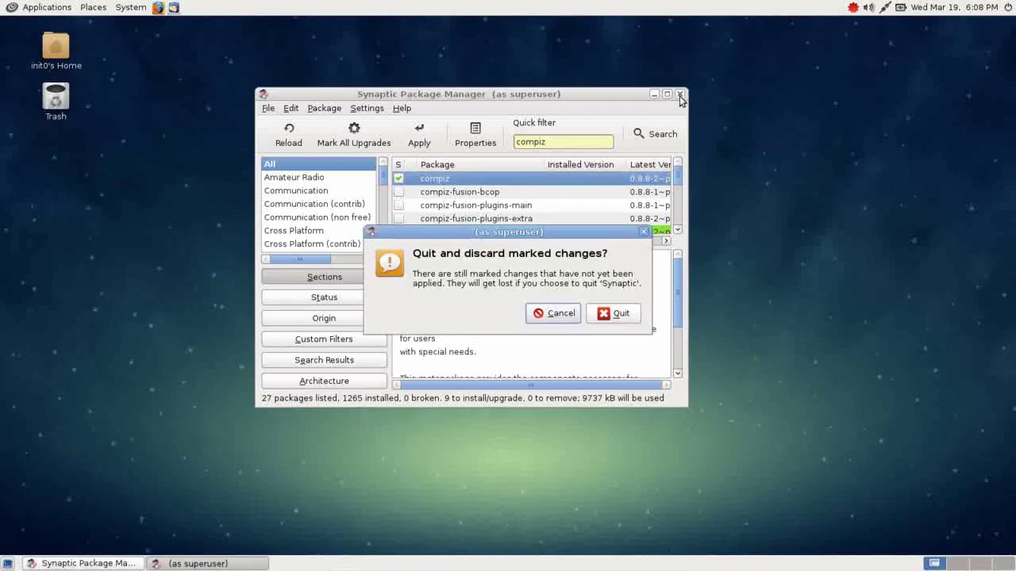
click(601, 315)
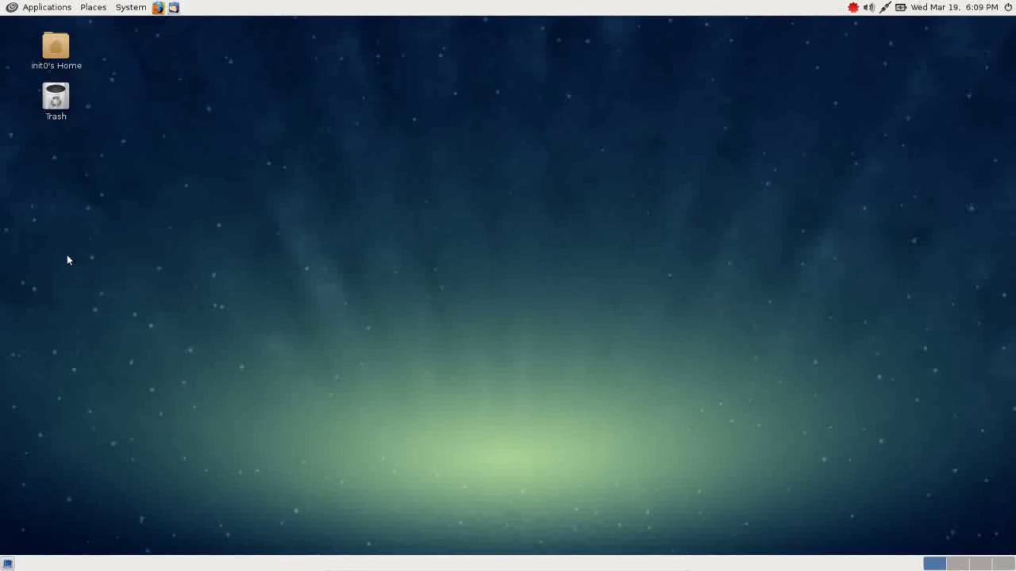
click(65, 7)
mouse_move(64, 30)
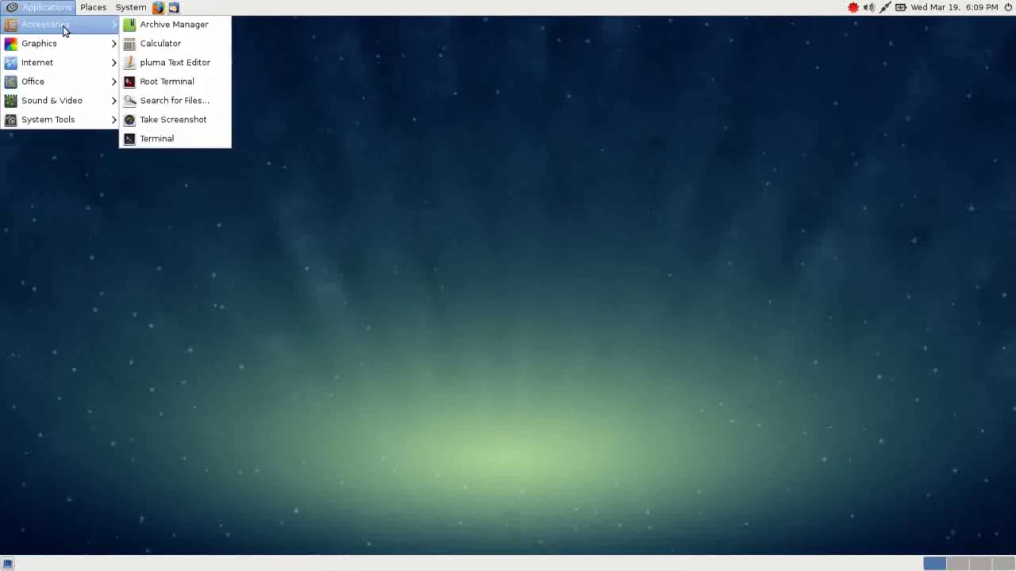
mouse_move(65, 62)
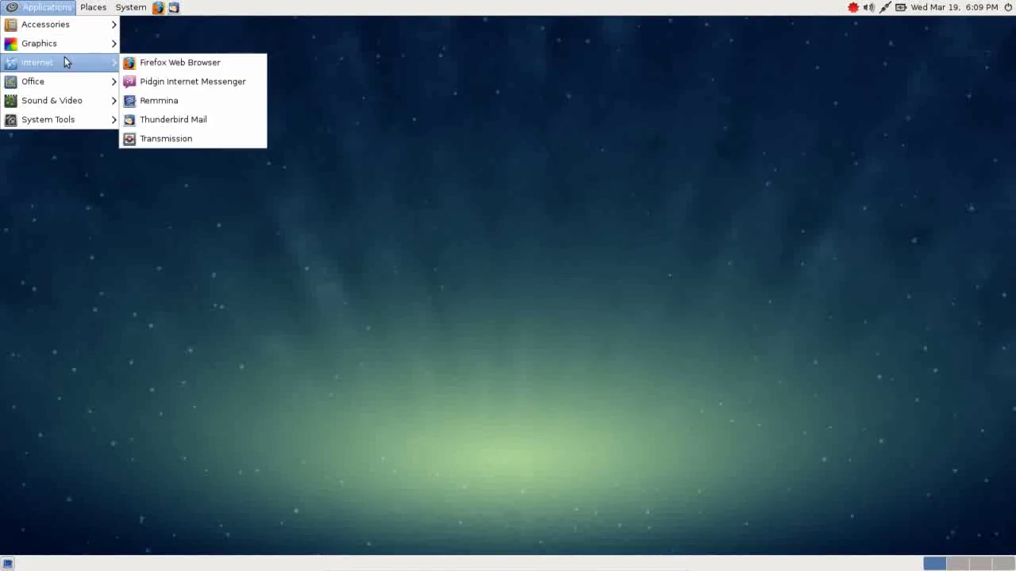
mouse_move(66, 82)
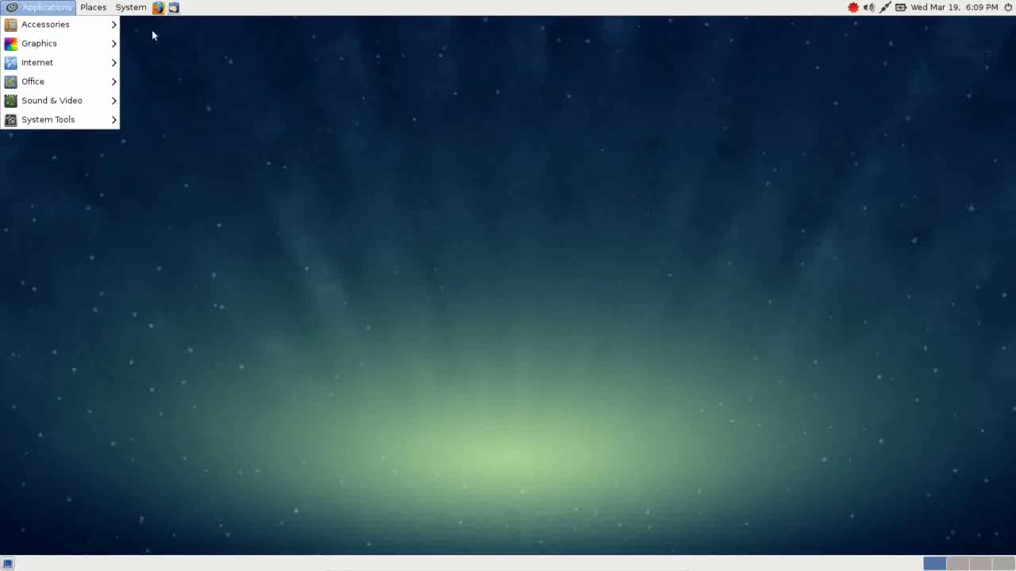
click(174, 32)
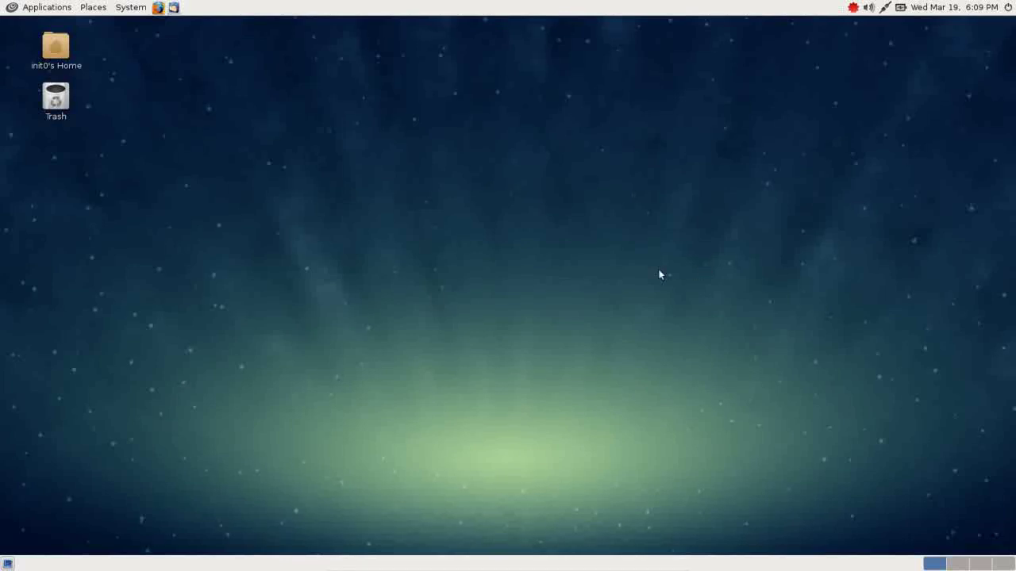
click(121, 10)
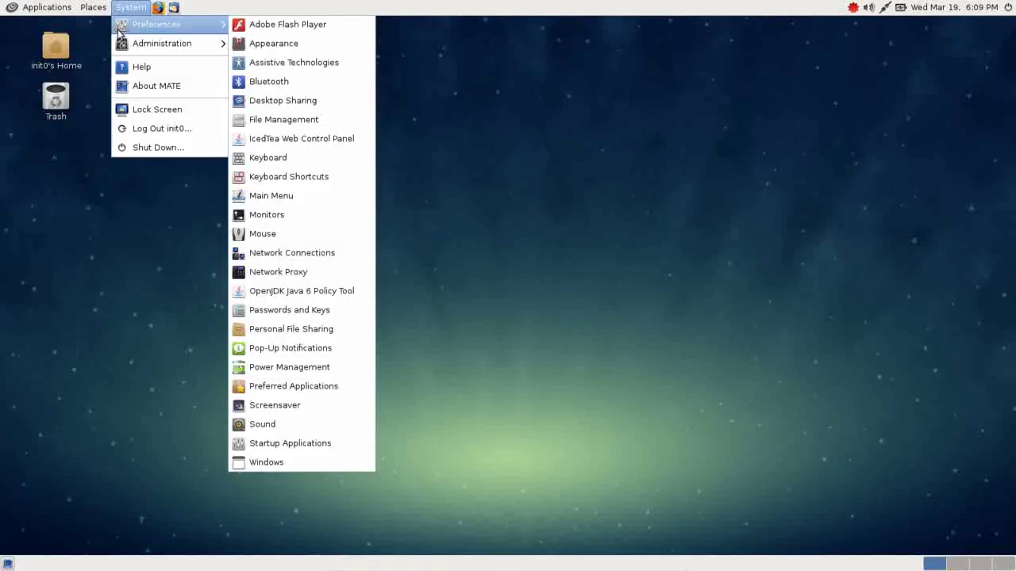
mouse_move(166, 43)
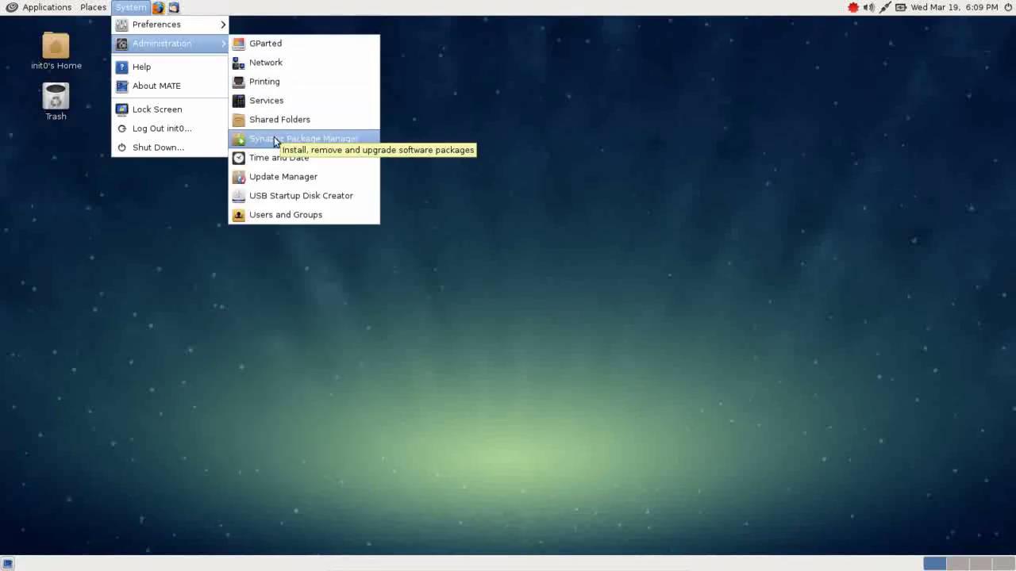
click(473, 121)
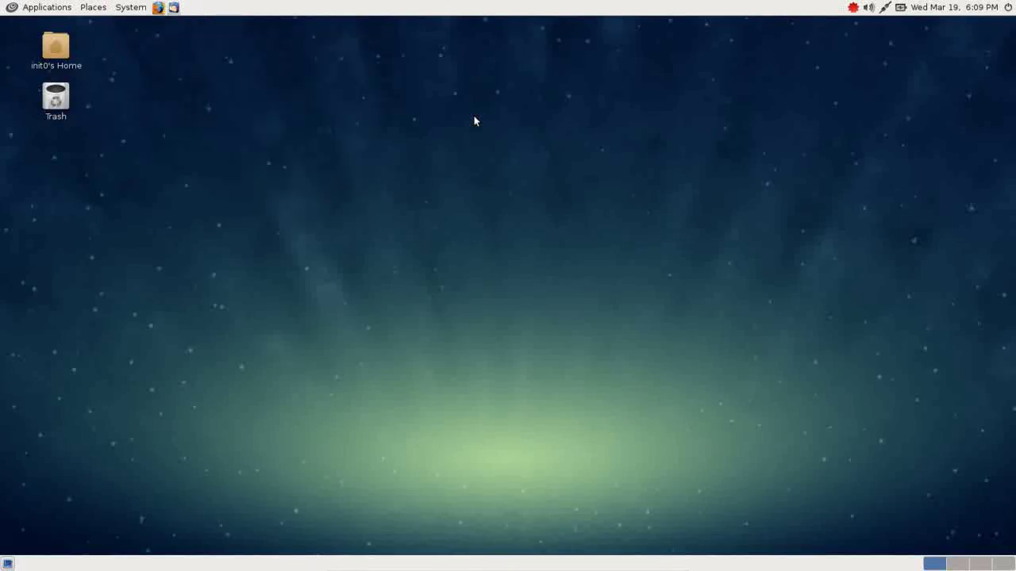